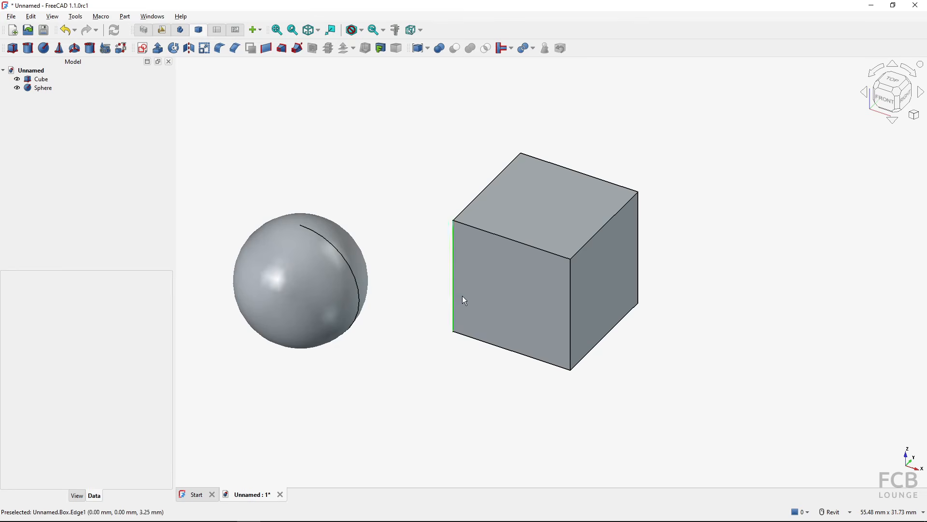
# Step: Open the material assignment for the cube and launch the material editor from its list of available materials
pyautogui.click(511, 283)
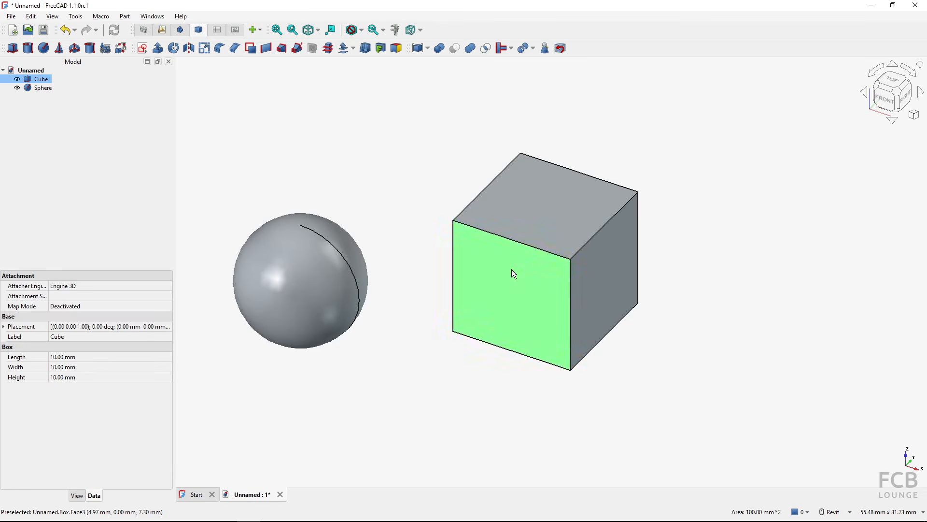
pyautogui.rightClick(512, 269)
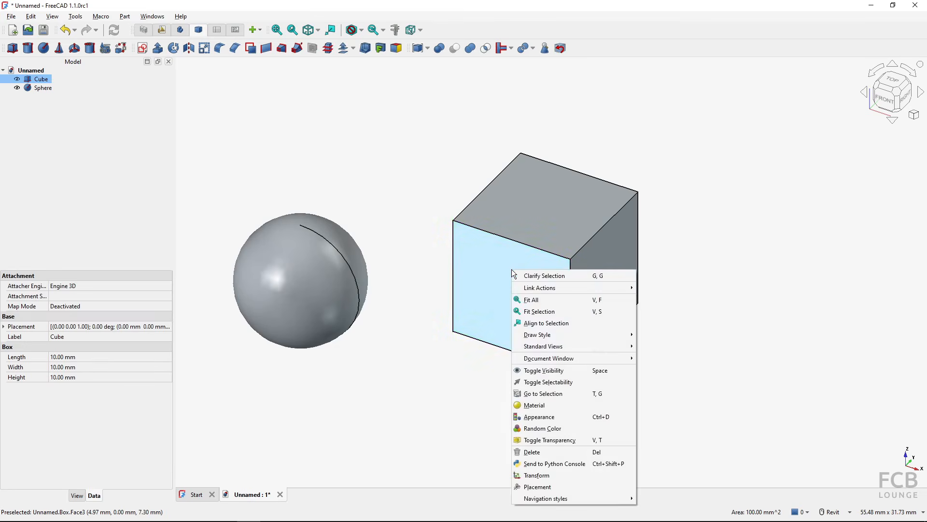
pyautogui.click(541, 407)
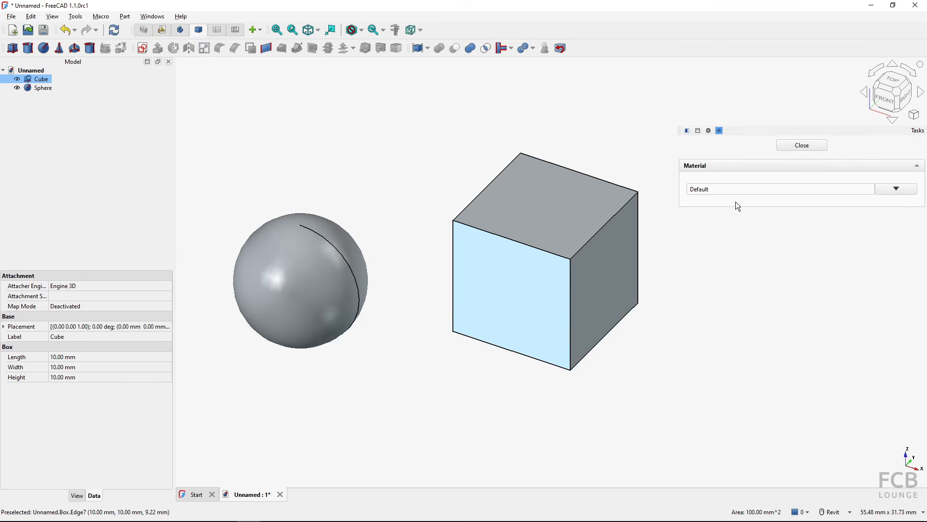
pyautogui.press('ctrl')
pyautogui.press('ctrl')
pyautogui.click(896, 188)
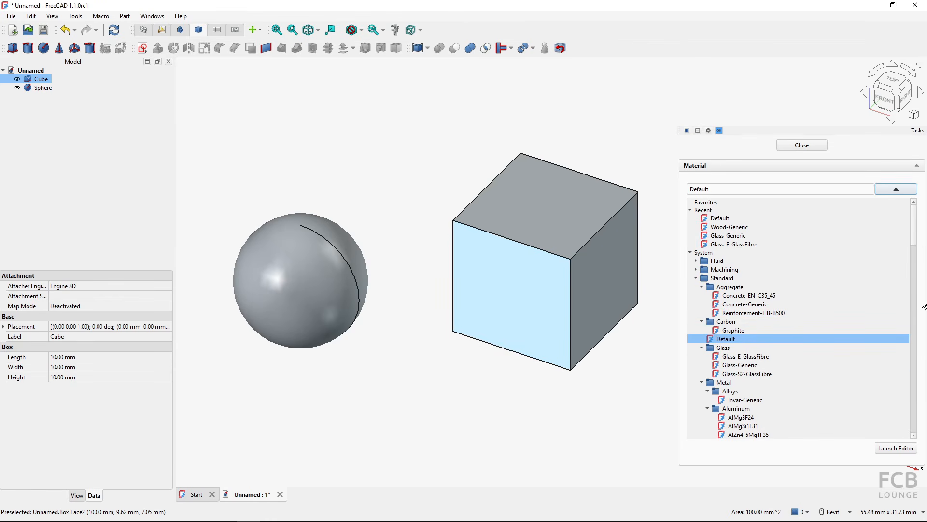
pyautogui.moveTo(914, 234)
pyautogui.mouseDown()
pyautogui.moveTo(912, 305)
pyautogui.moveTo(911, 229)
pyautogui.mouseUp()
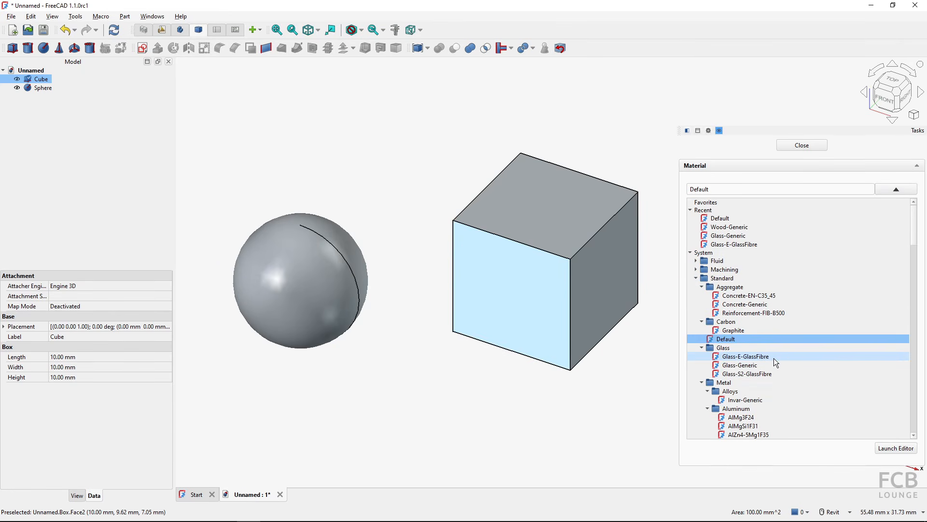
pyautogui.click(894, 451)
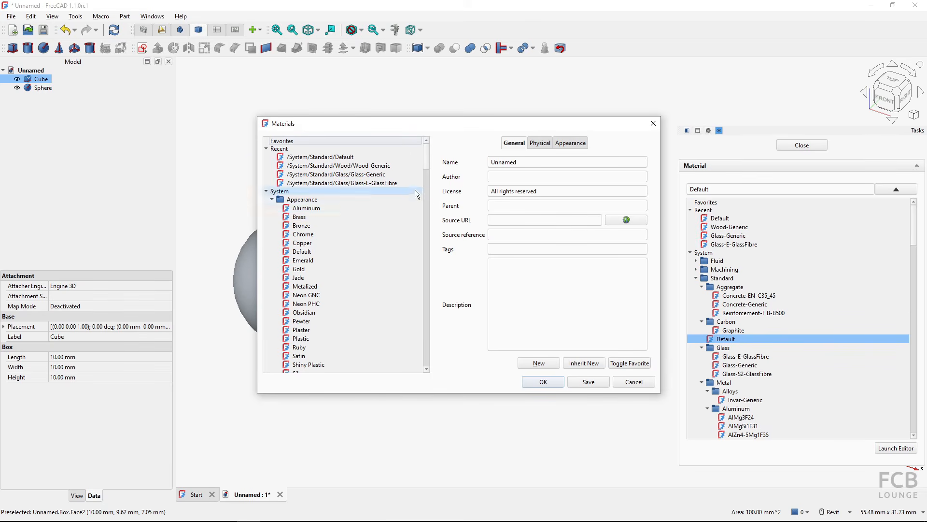
pyautogui.moveTo(427, 166); pyautogui.dragTo(435, 141)
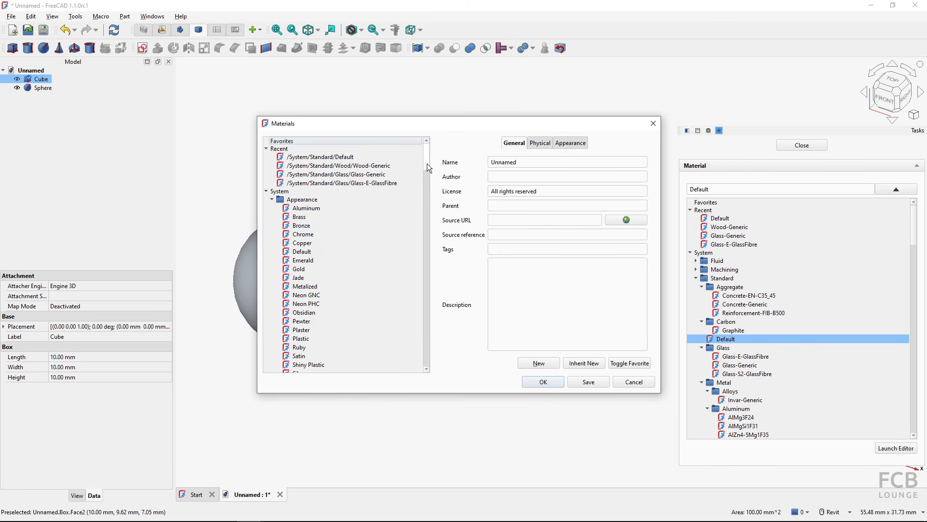
# Step: Examine the general, physical and appearance properties of the Aluminum material in the System Appearance folder
pyautogui.click(317, 209)
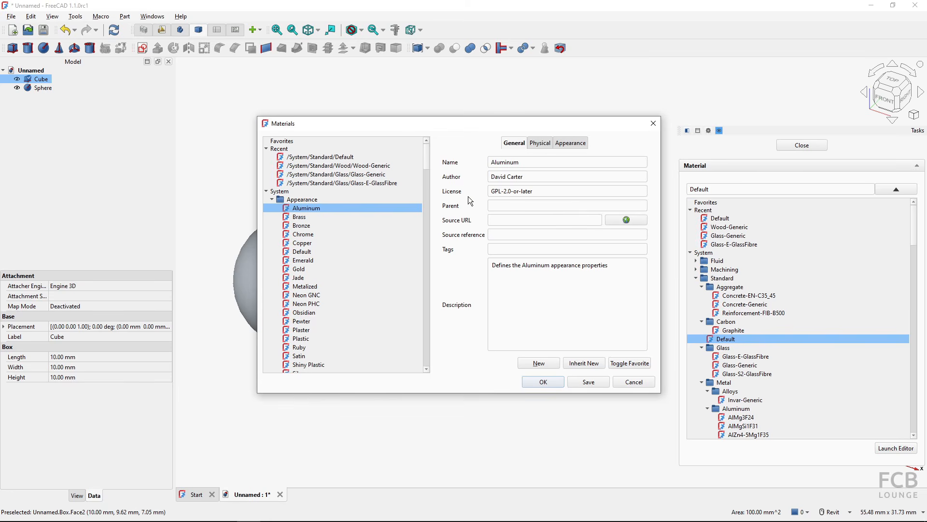
pyautogui.click(495, 273)
pyautogui.click(541, 144)
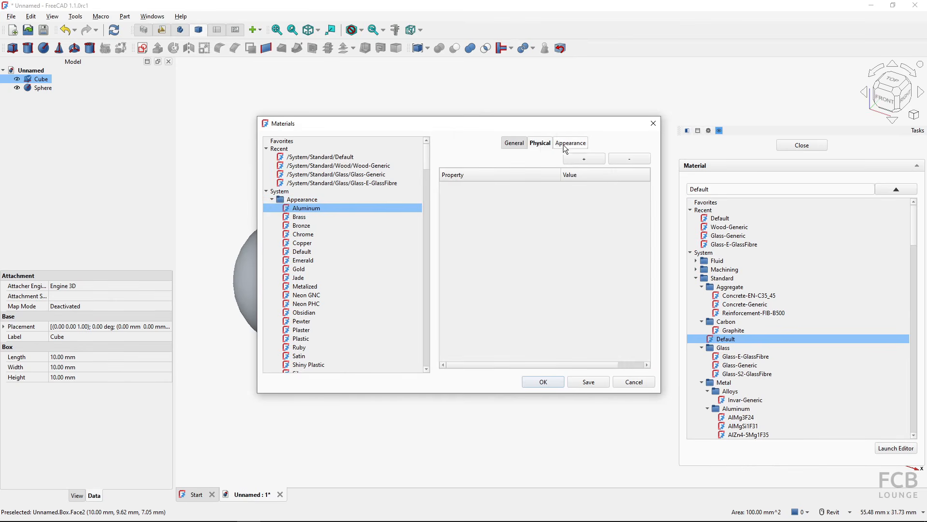
pyautogui.click(563, 144)
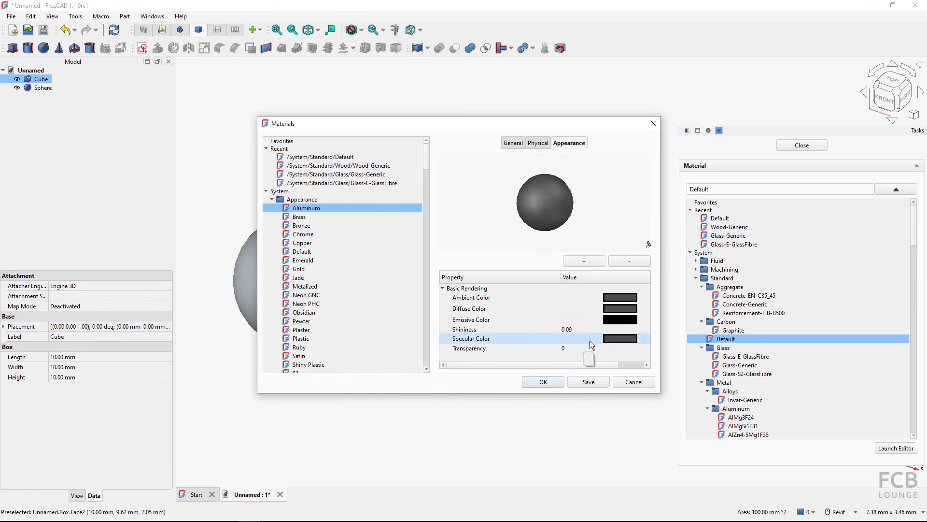
pyautogui.click(536, 144)
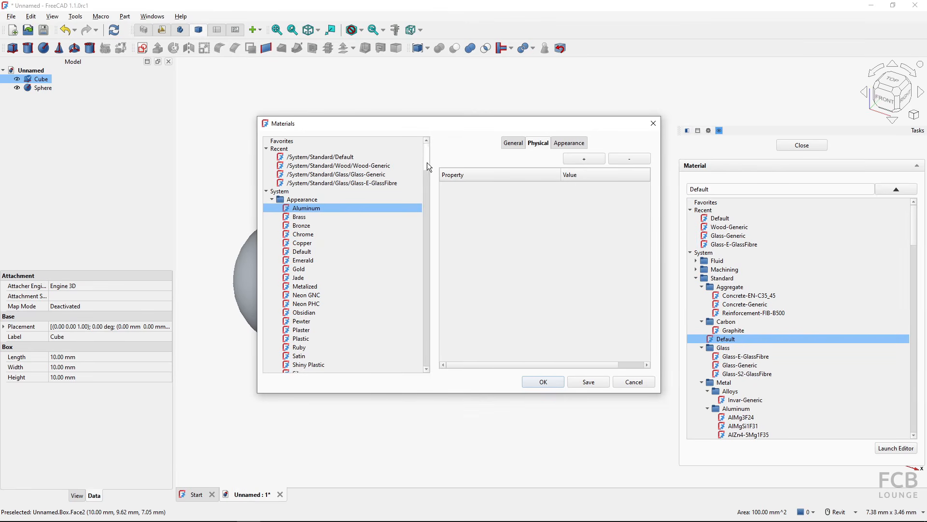
# Step: Examine the physical, appearance and general properties of Steel-1C45, and the general data of Steel-28Mn6
pyautogui.moveTo(427, 162); pyautogui.dragTo(419, 273)
pyautogui.click(321, 214)
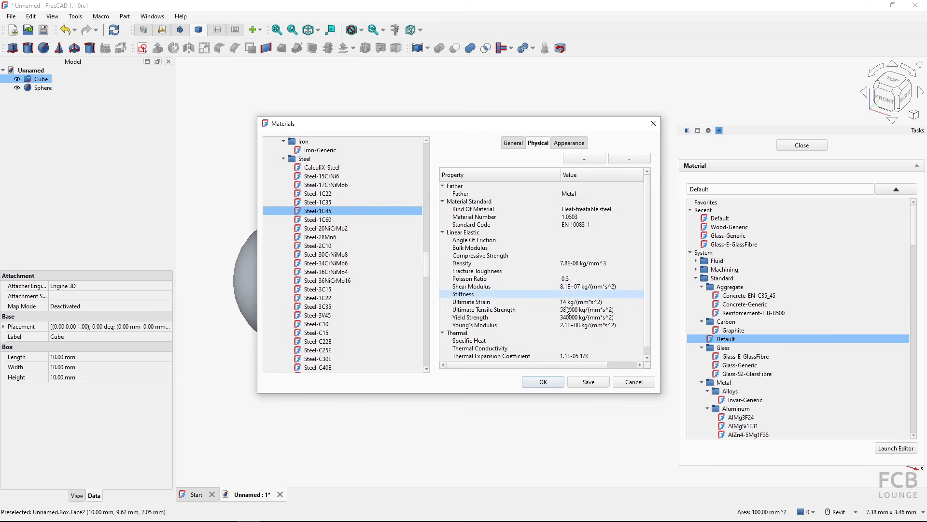
pyautogui.scroll(-1, 648, 227)
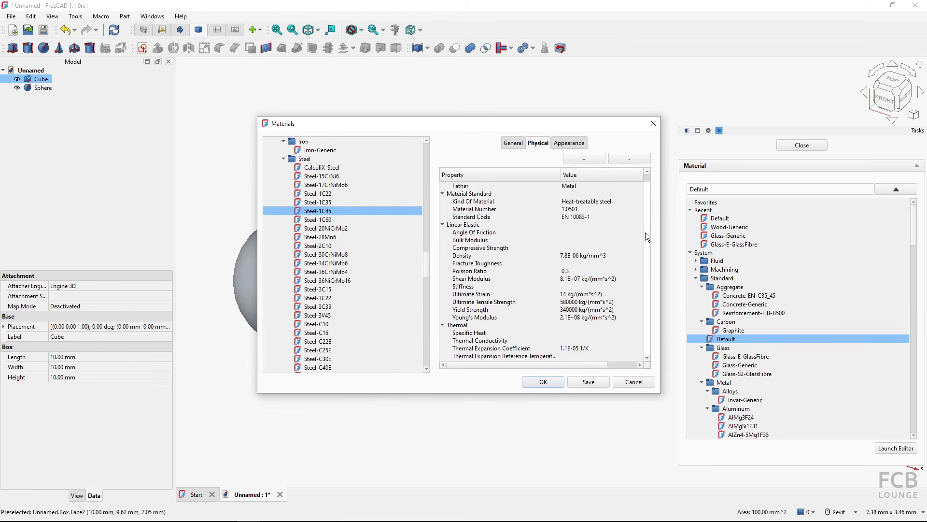
pyautogui.click(560, 144)
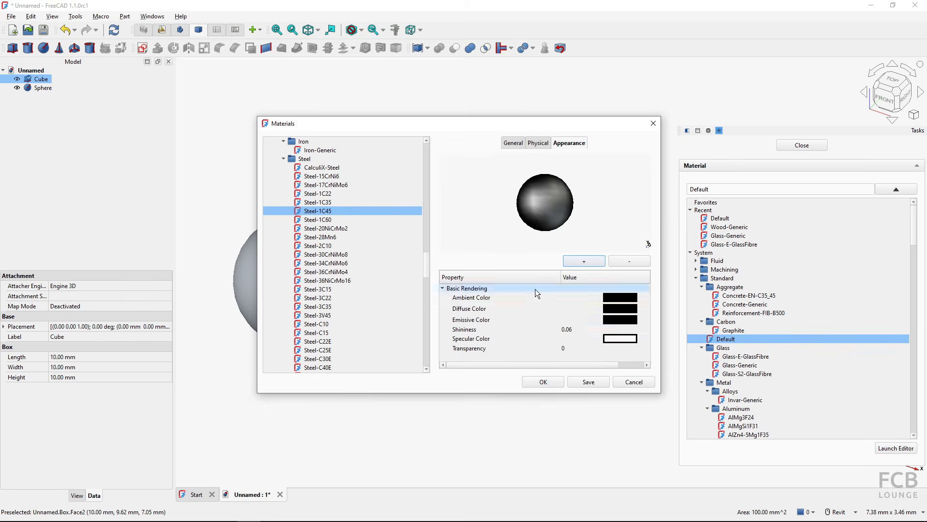
pyautogui.click(537, 144)
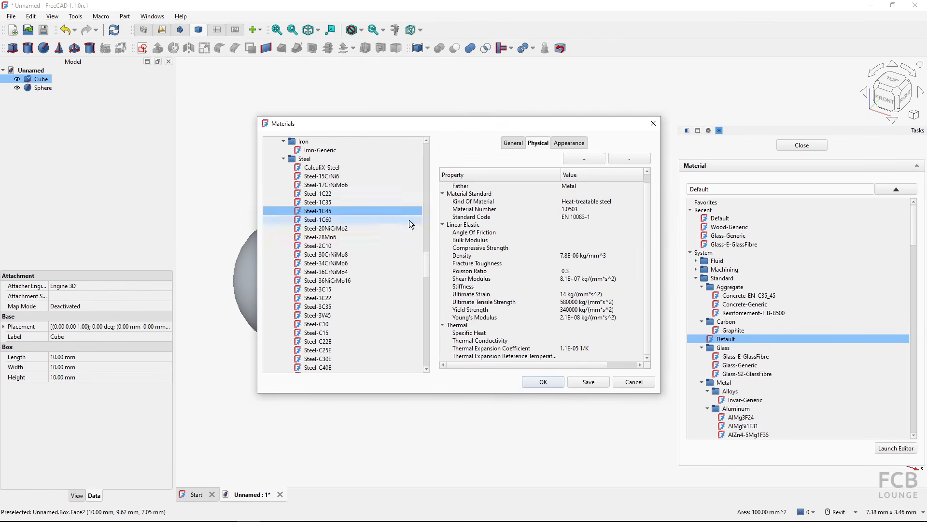
pyautogui.click(568, 143)
pyautogui.click(541, 143)
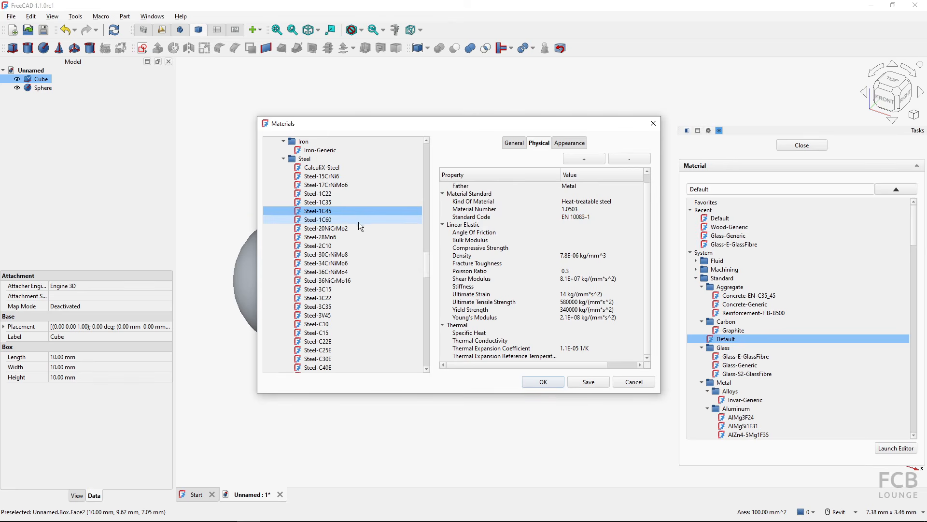
pyautogui.click(308, 214)
pyautogui.click(307, 213)
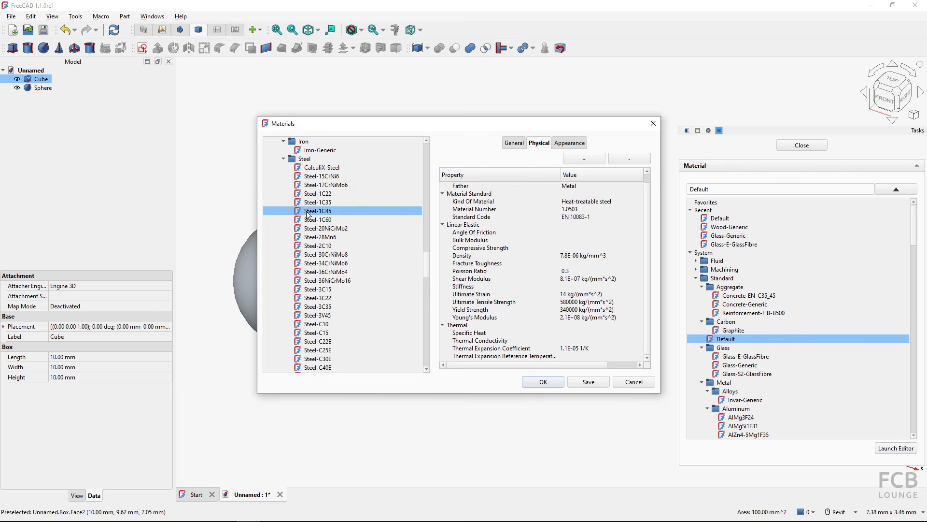
pyautogui.click(307, 212)
pyautogui.click(513, 144)
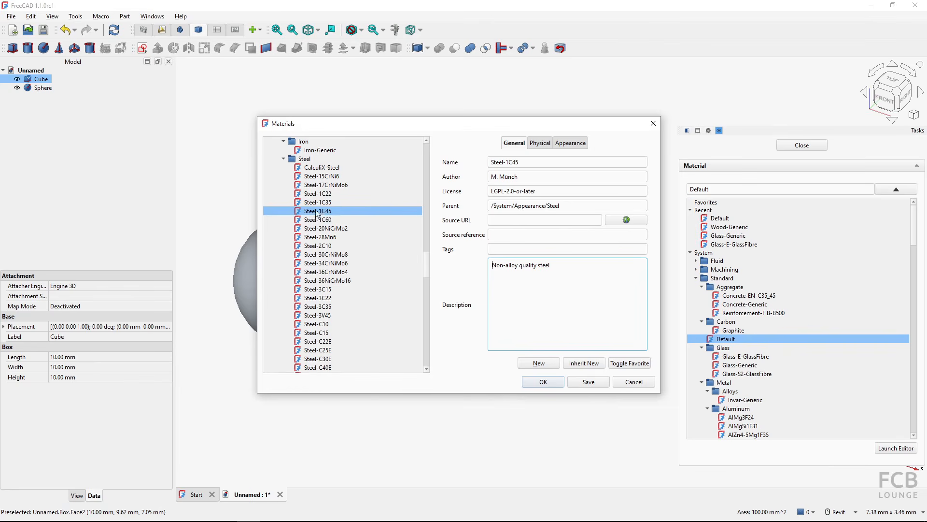
pyautogui.click(324, 237)
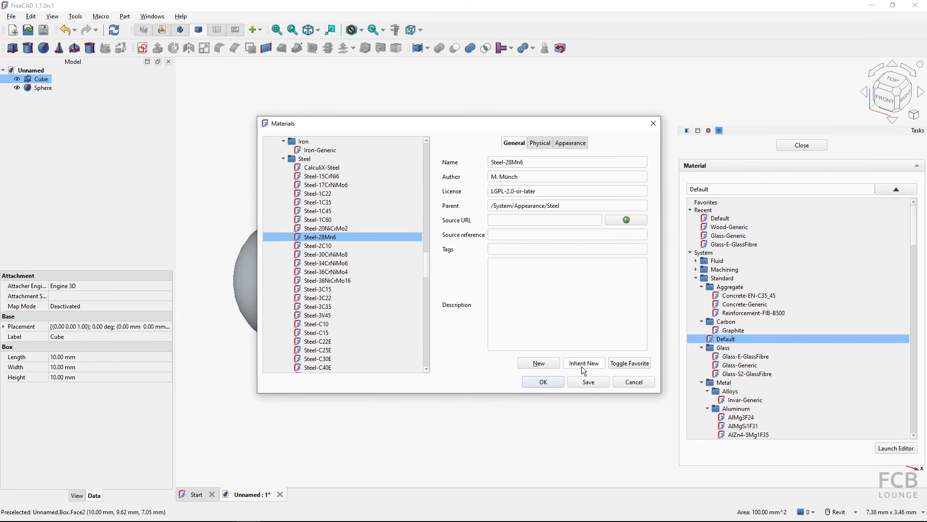
# Step: Create a new material and name it "Ceramic Tiles Blue"
pyautogui.click(538, 363)
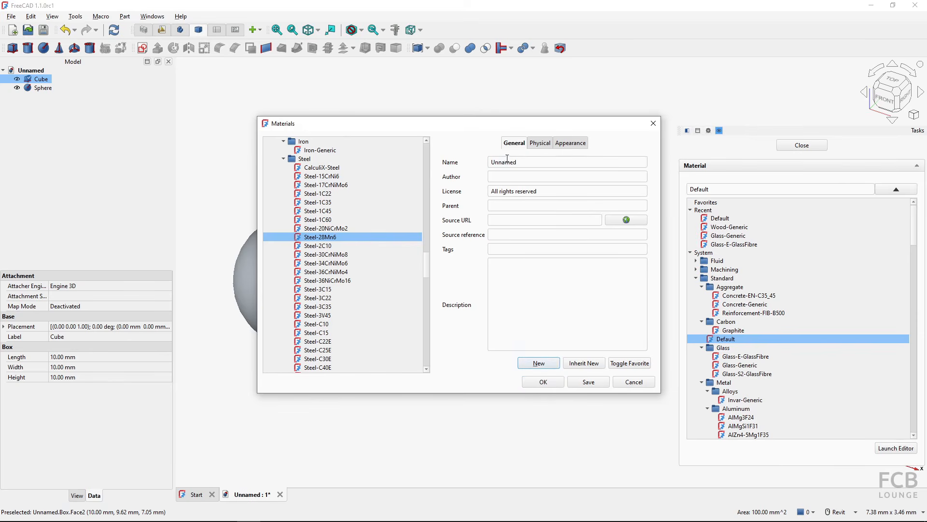
pyautogui.click(492, 165)
pyautogui.doubleClick(531, 162)
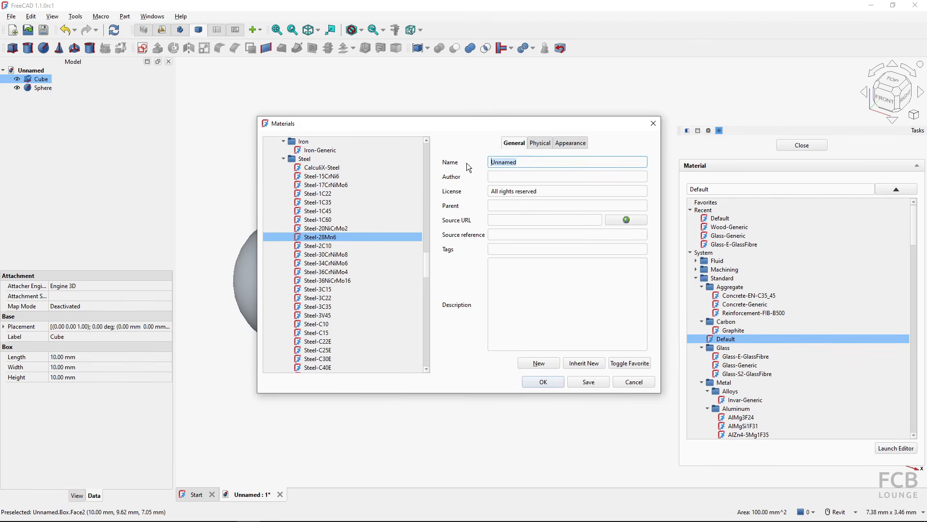
pyautogui.write('Ceramic')
pyautogui.write('Tiles Blue')
# Step: Set the new material's author to "FCB Lounge" and its license to "CC0"
pyautogui.click(503, 178)
pyautogui.write('FCB')
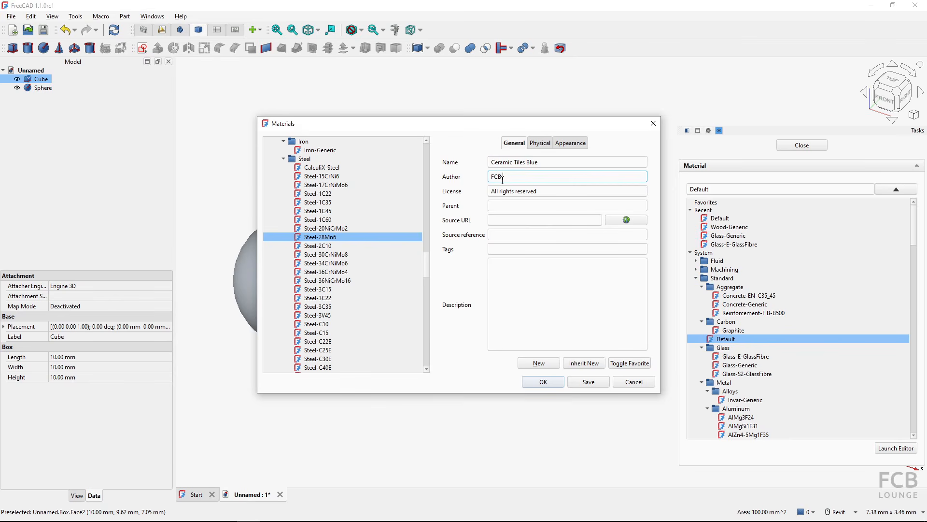
pyautogui.write(' Lounge')
pyautogui.press('Tab')
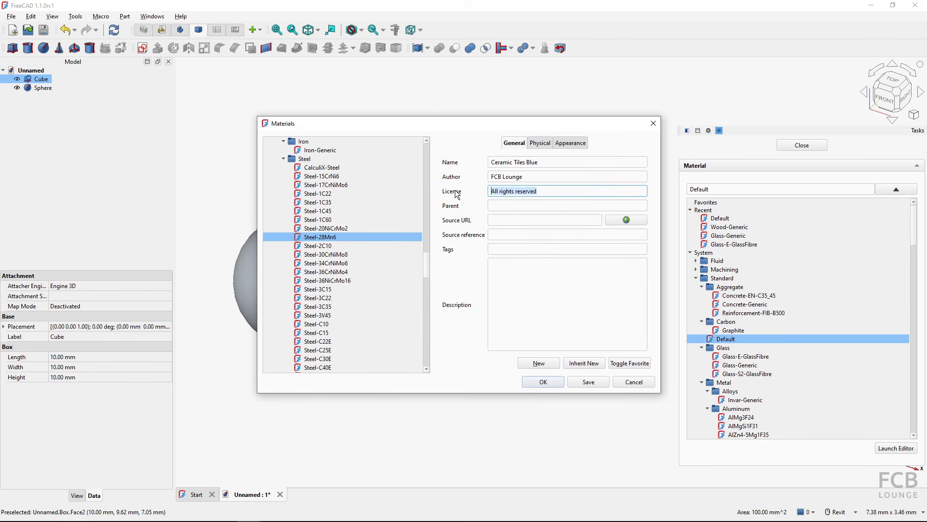
pyautogui.write('CC0')
# Step: Tag the new material "Architectural", leaving its parent, source URL, source reference and description empty
pyautogui.click(496, 205)
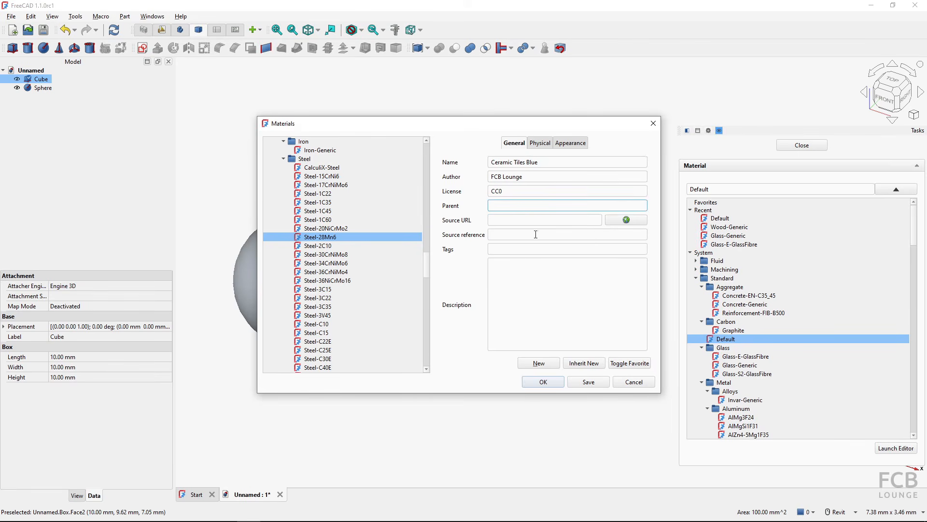
pyautogui.click(498, 222)
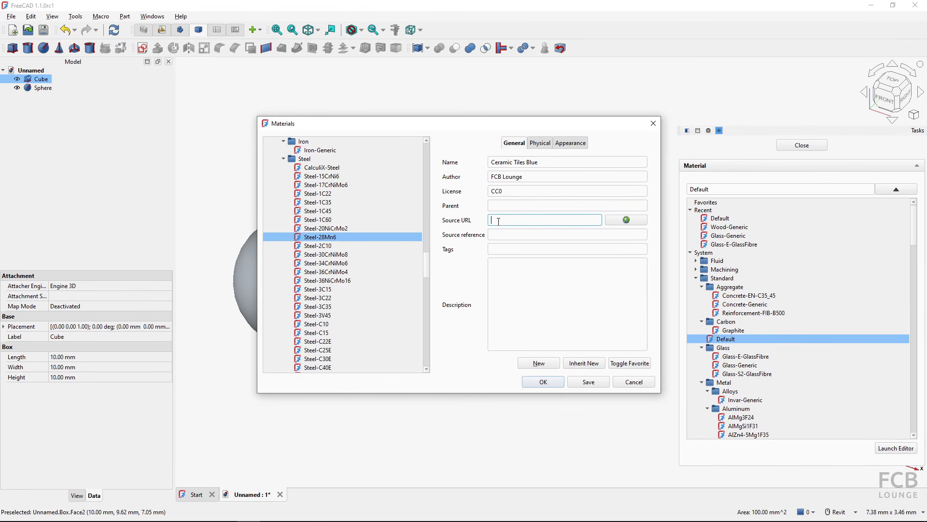
pyautogui.click(504, 235)
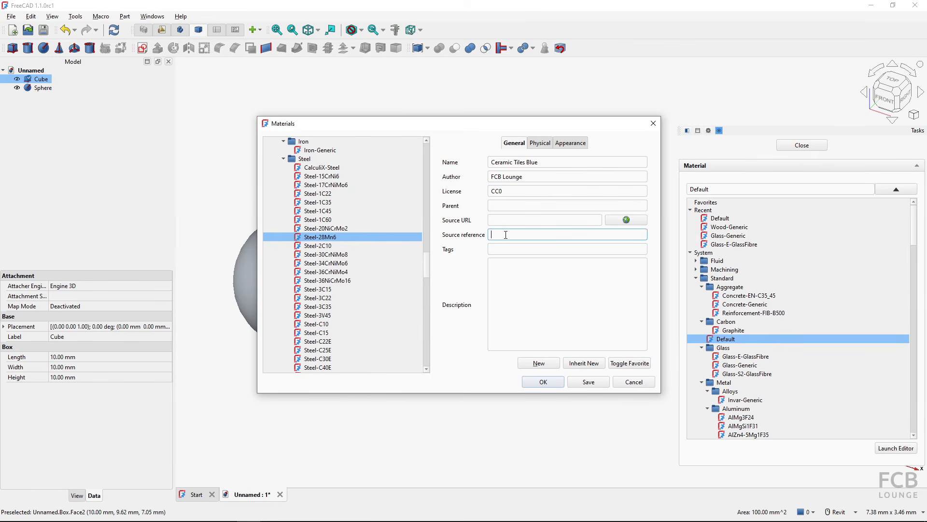
pyautogui.click(502, 250)
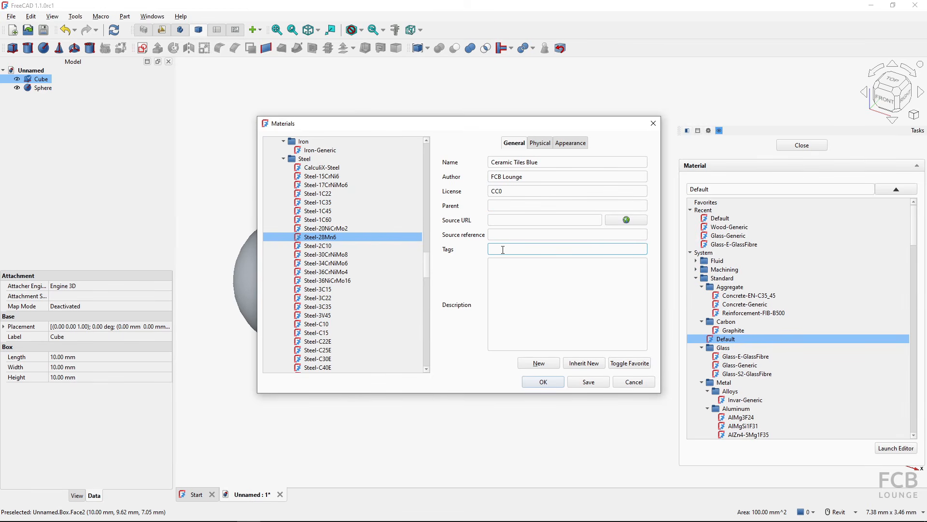
pyautogui.write('Architectural')
pyautogui.click(508, 276)
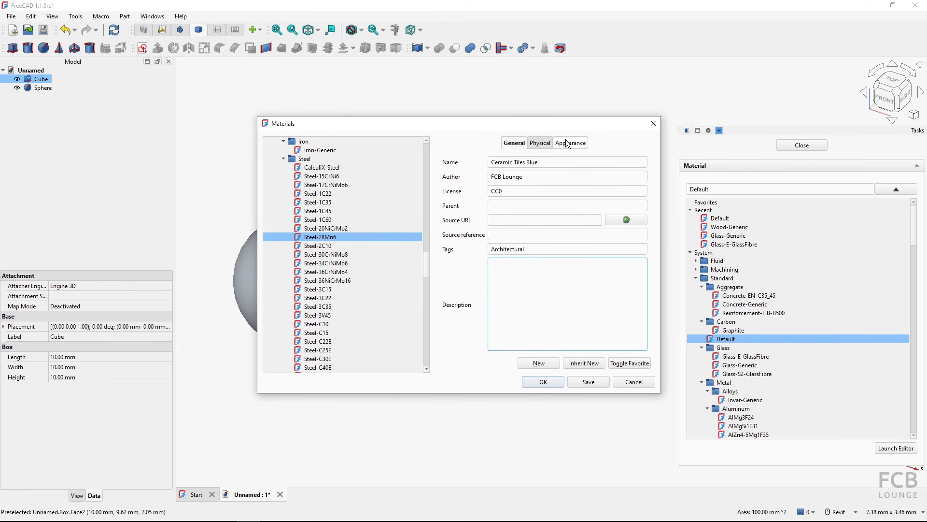
# Step: Examine the properties of the Architectural and Fluid models offered for the new material's physical data
pyautogui.click(541, 144)
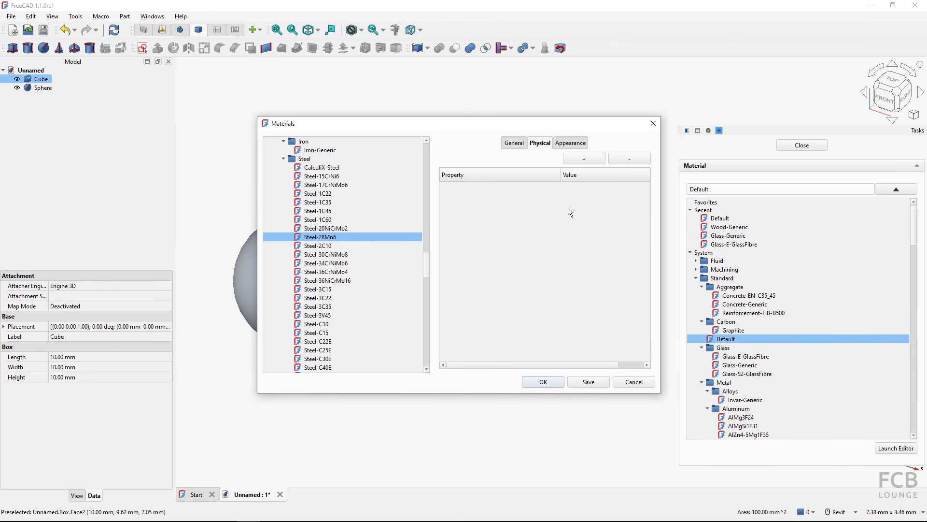
pyautogui.click(586, 159)
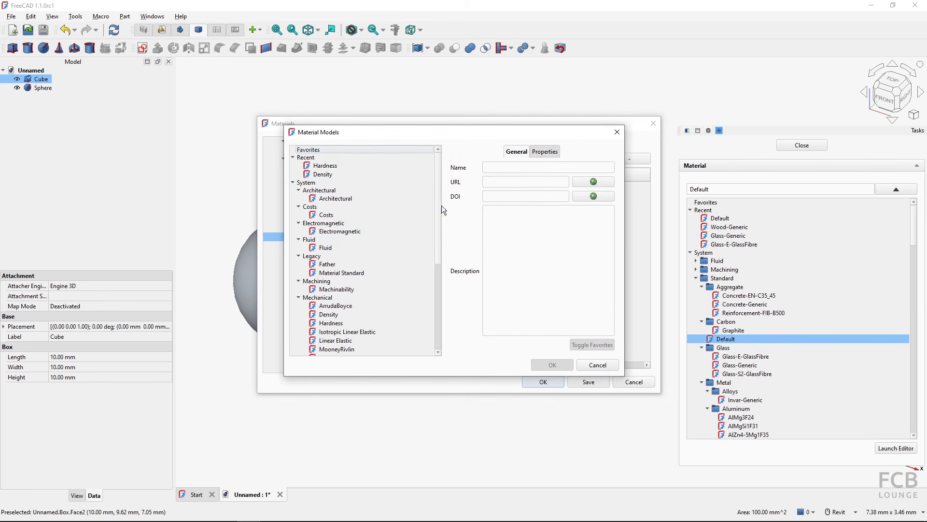
pyautogui.moveTo(436, 195)
pyautogui.mouseDown()
pyautogui.moveTo(438, 280)
pyautogui.moveTo(437, 196)
pyautogui.mouseUp()
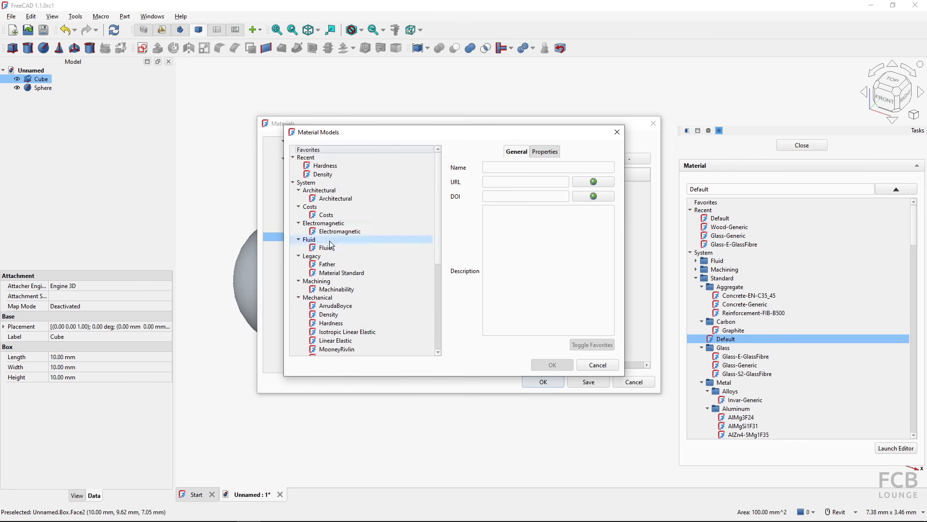
pyautogui.click(333, 199)
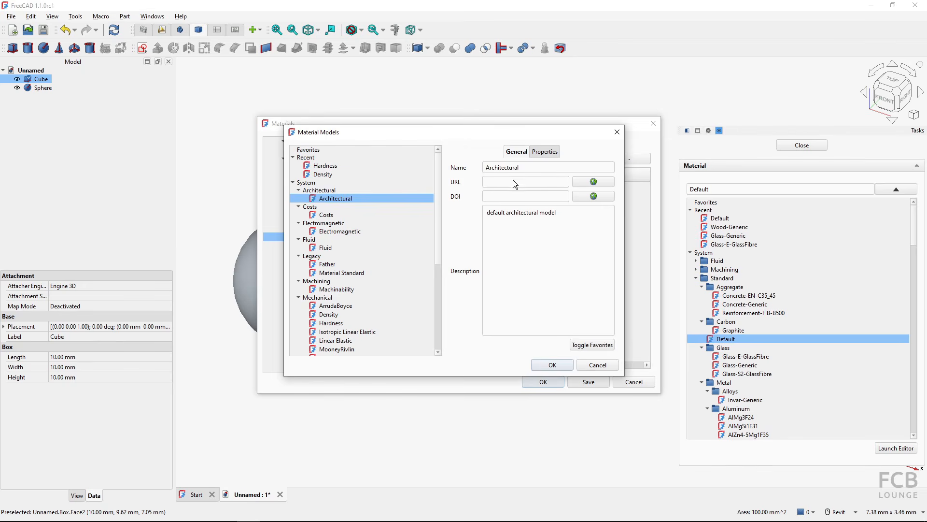
pyautogui.click(543, 152)
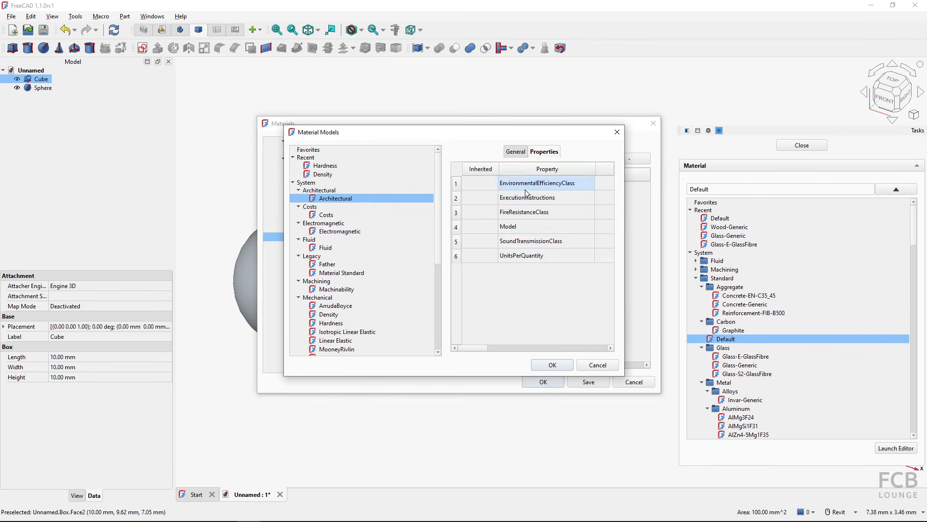
pyautogui.click(521, 214)
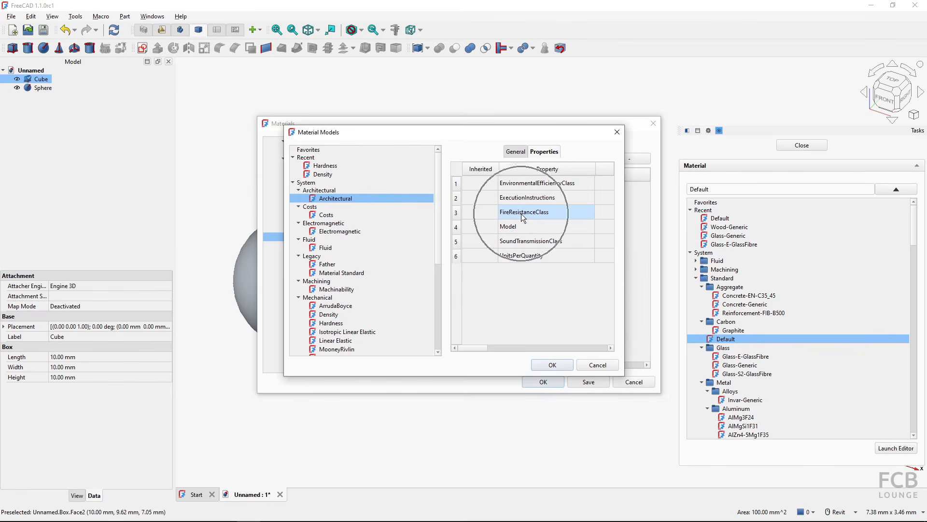
pyautogui.click(521, 187)
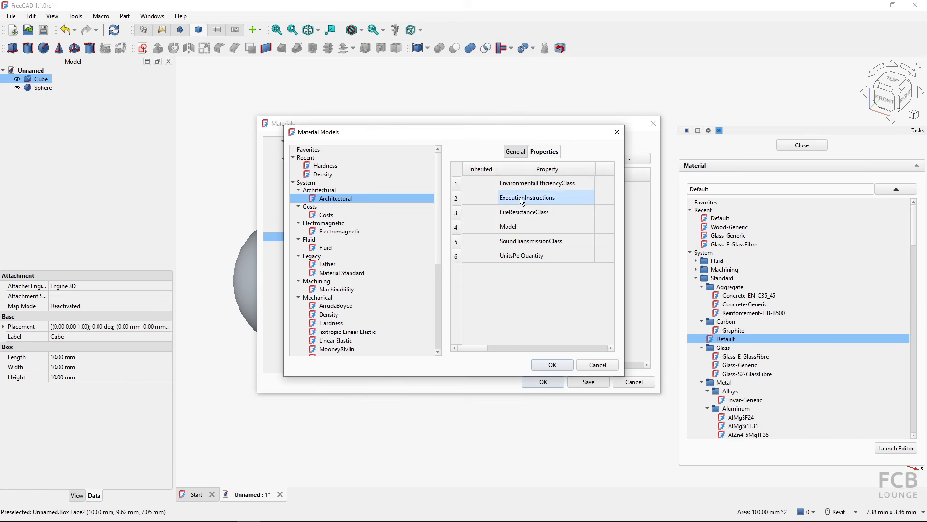
pyautogui.click(337, 249)
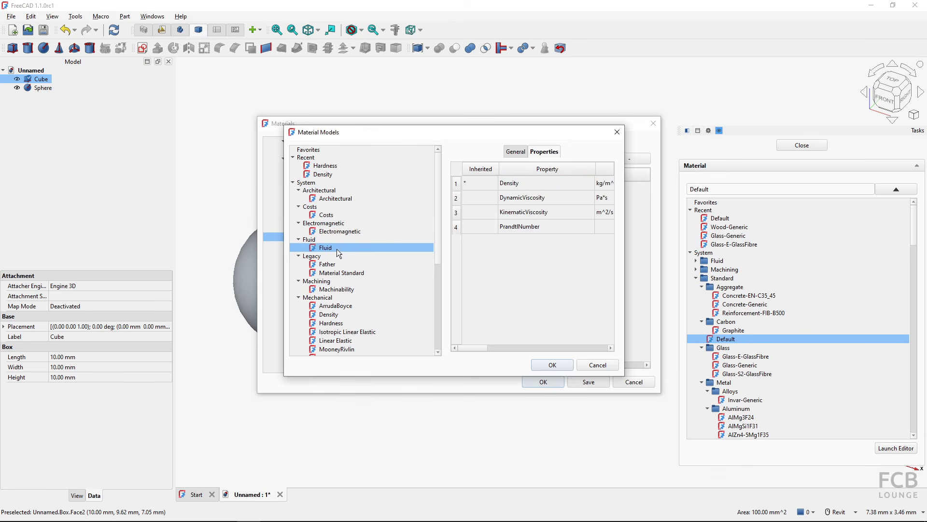
pyautogui.click(515, 184)
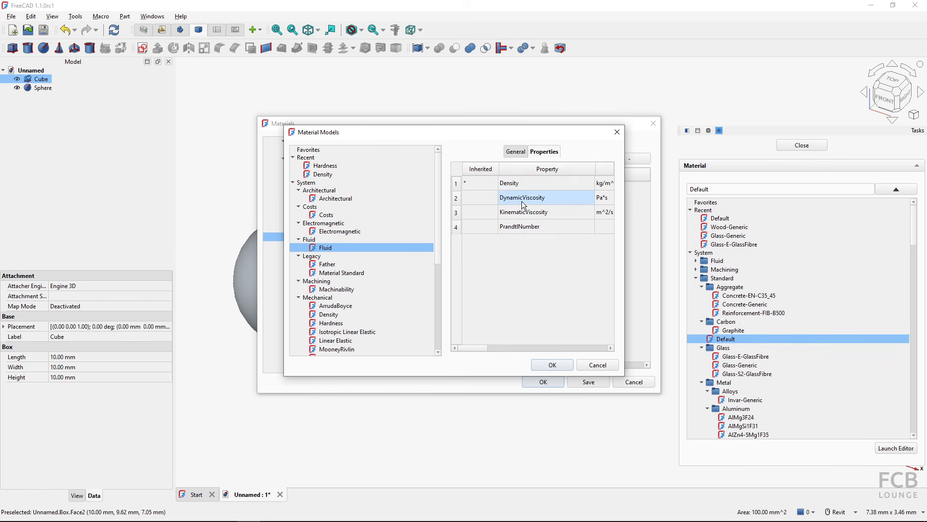
pyautogui.click(521, 200)
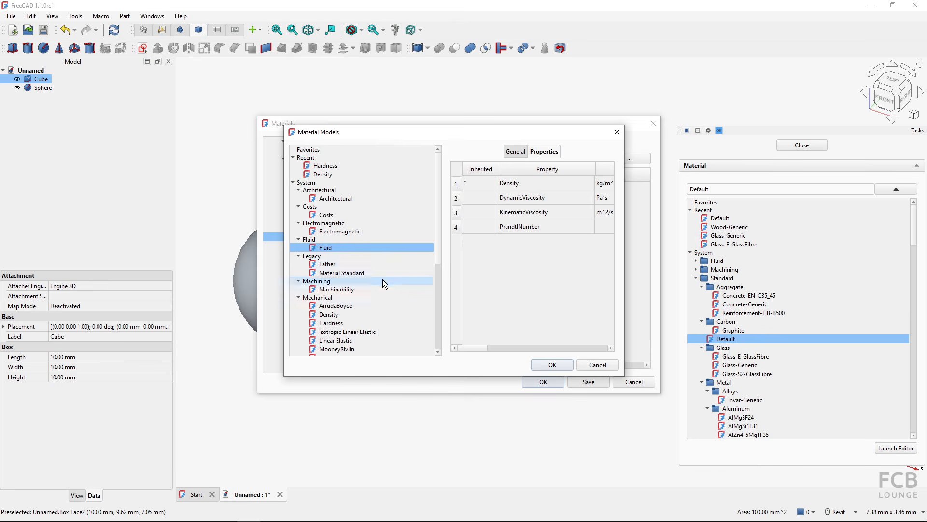
# Step: Add the mechanical Density model to the new material's physical properties
pyautogui.click(332, 315)
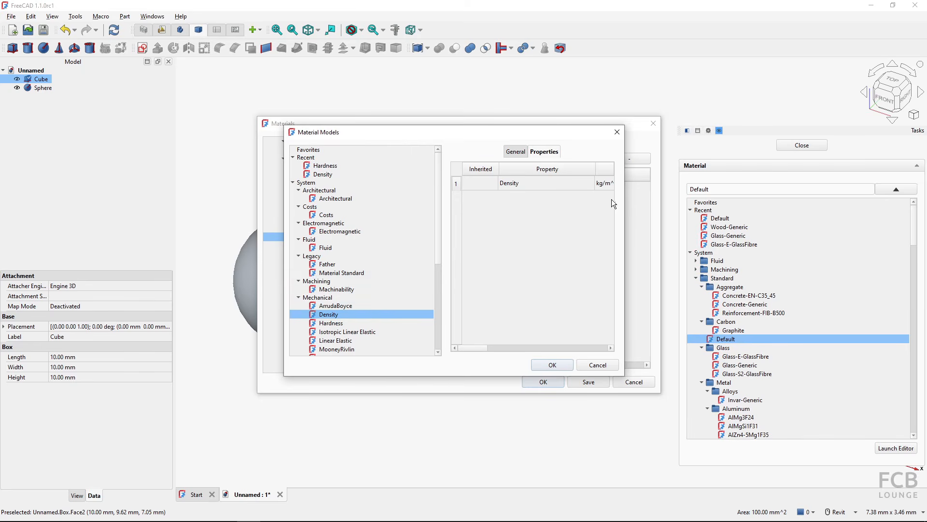
pyautogui.moveTo(625, 214); pyautogui.dragTo(640, 214)
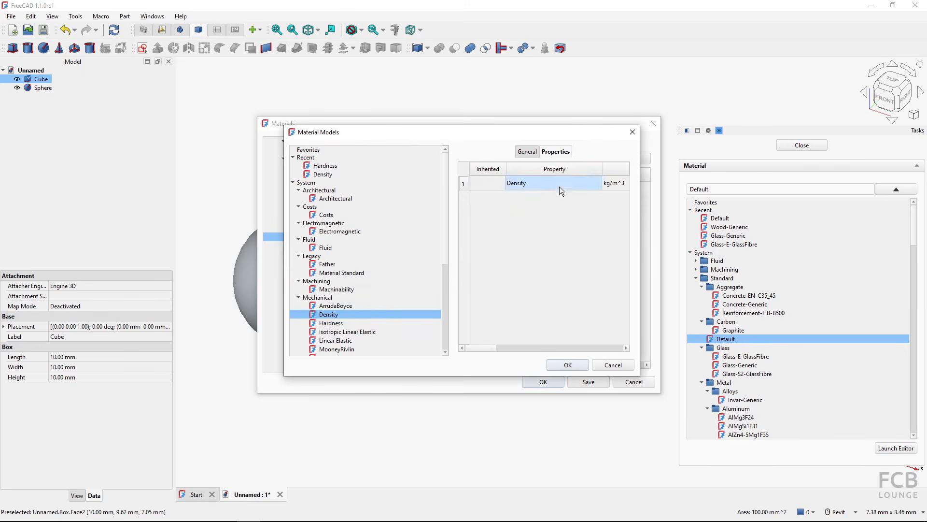
pyautogui.click(564, 364)
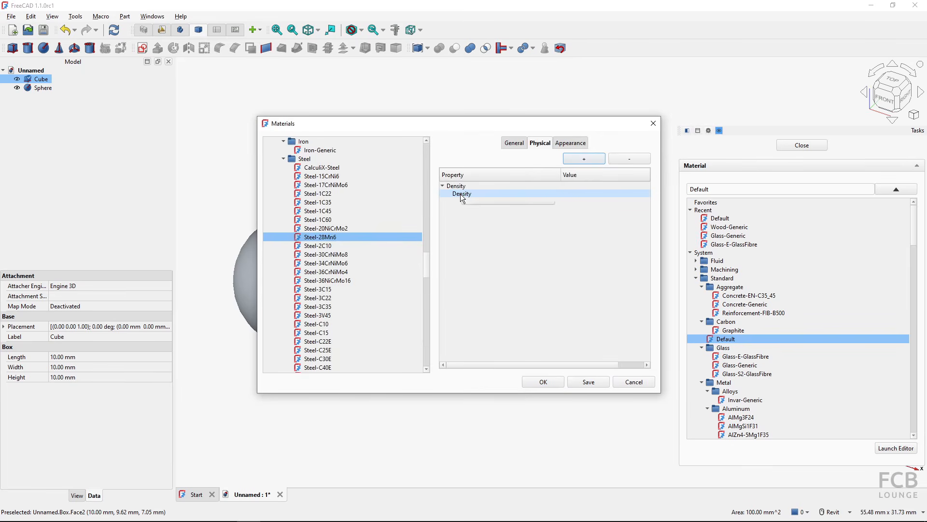
# Step: Set the new material's density to 0.0005 kg/mm^3
pyautogui.click(461, 194)
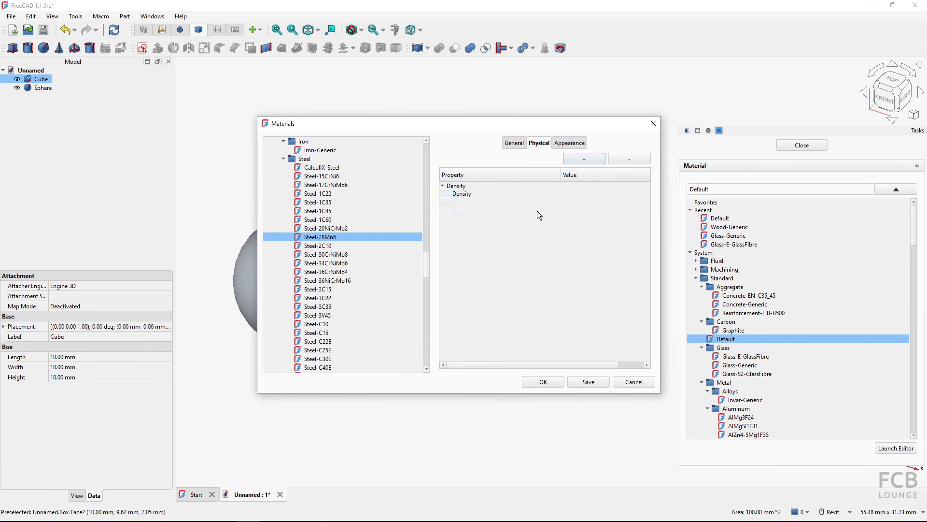
pyautogui.click(567, 193)
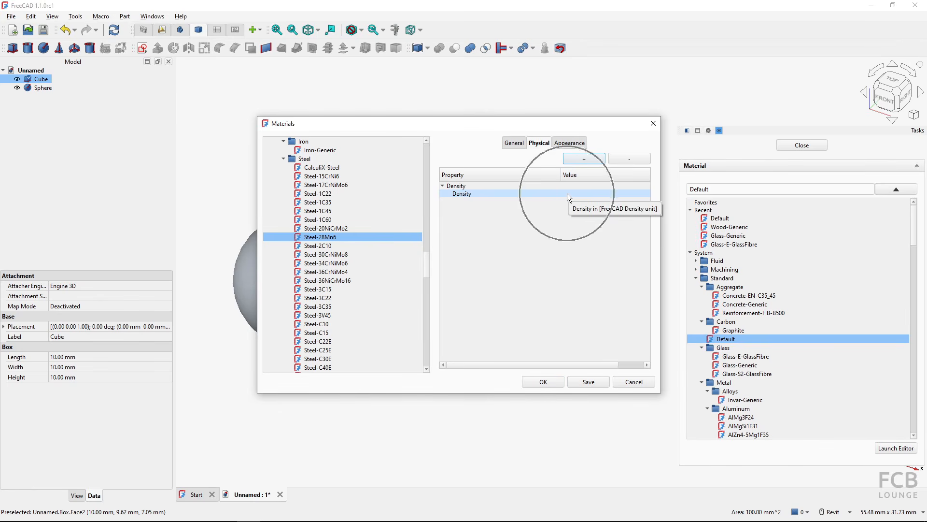
pyautogui.click(567, 193)
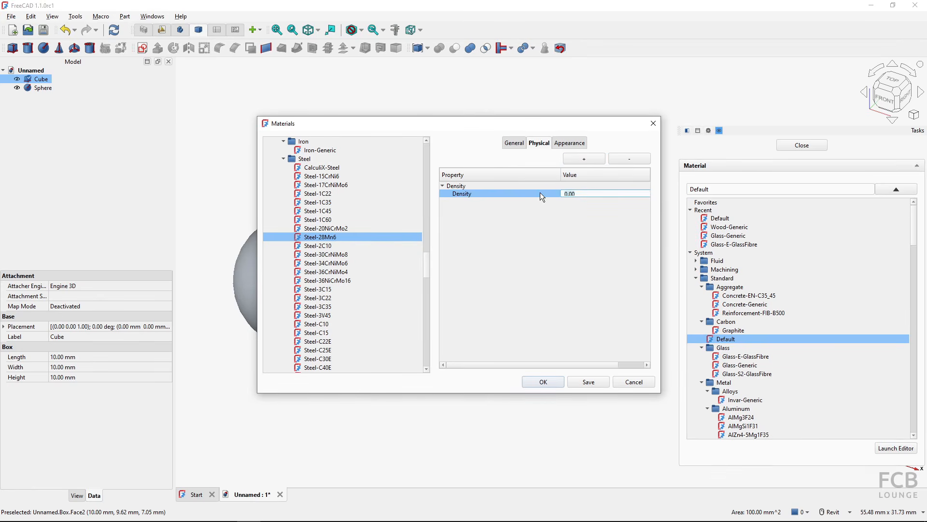
pyautogui.write('.')
pyautogui.press('Return')
pyautogui.press('ctrl')
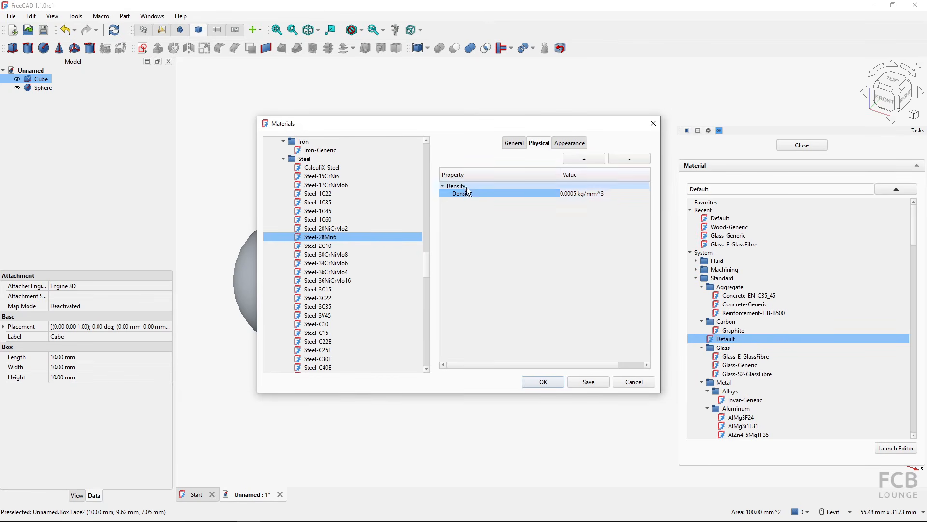
# Step: Add the mechanical Hardness model to the new material's physical properties
pyautogui.click(579, 160)
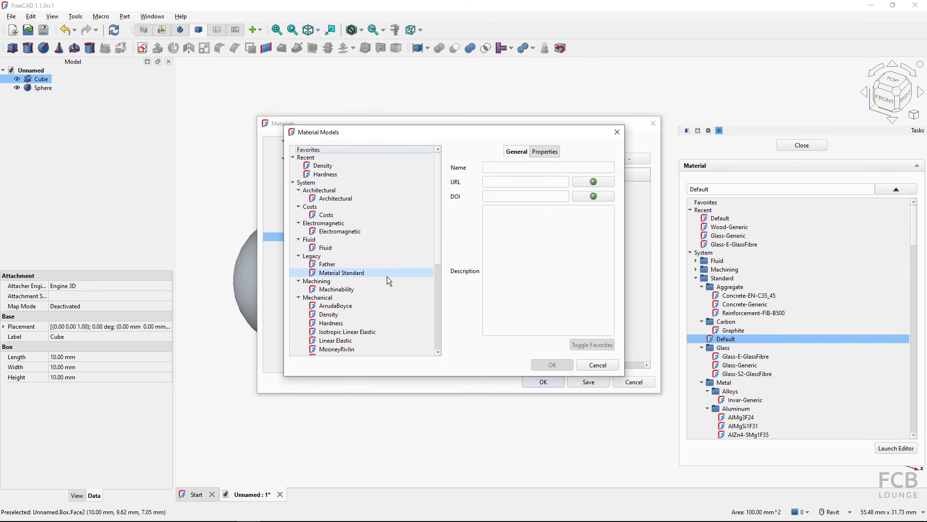
pyautogui.click(340, 324)
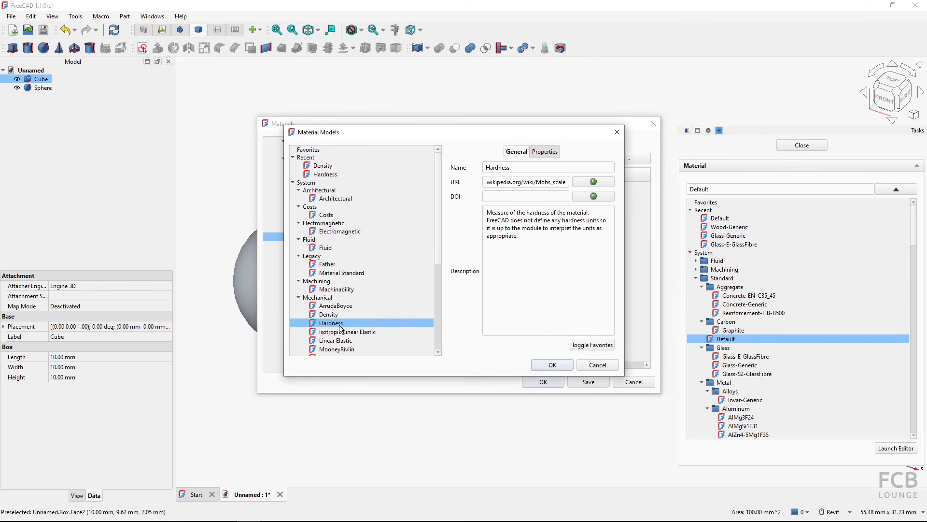
pyautogui.click(538, 367)
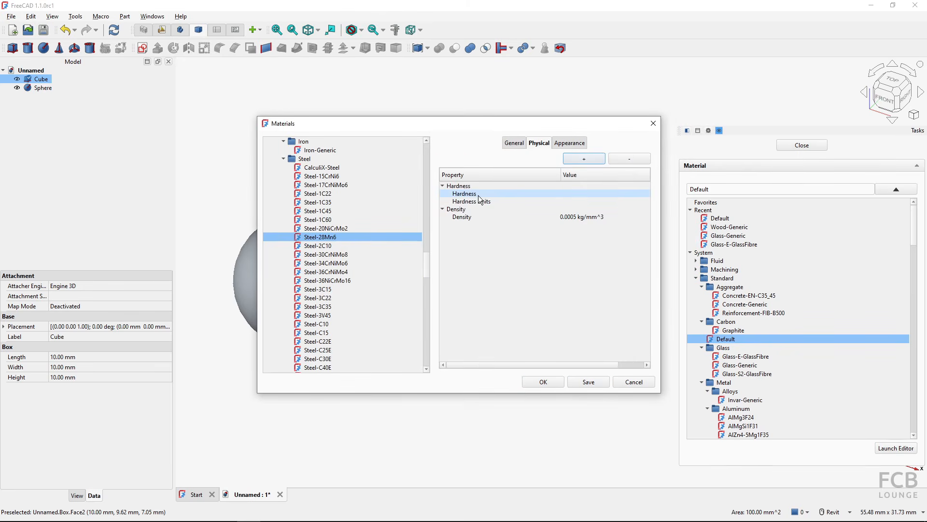
# Step: Set the material's hardness to 5 and its hardness units to "Brinell"
pyautogui.doubleClick(572, 192)
pyautogui.write('5')
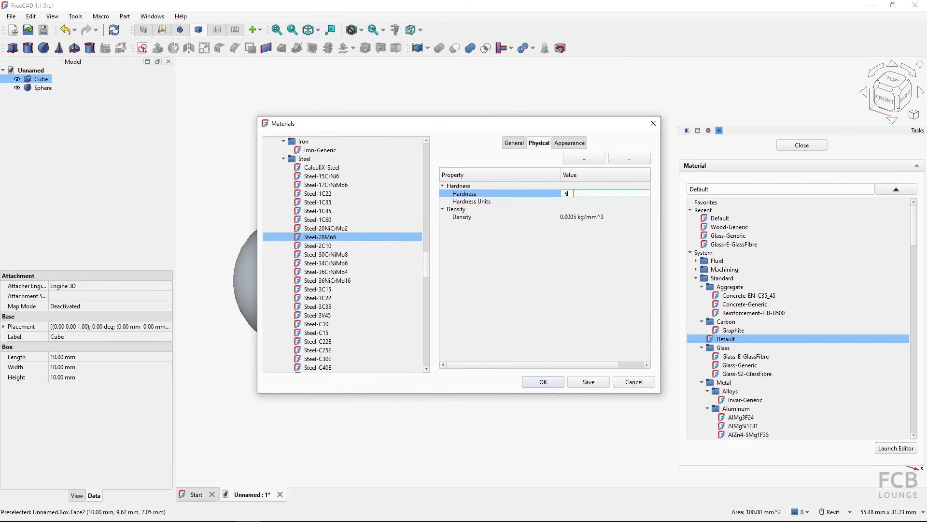
pyautogui.doubleClick(566, 201)
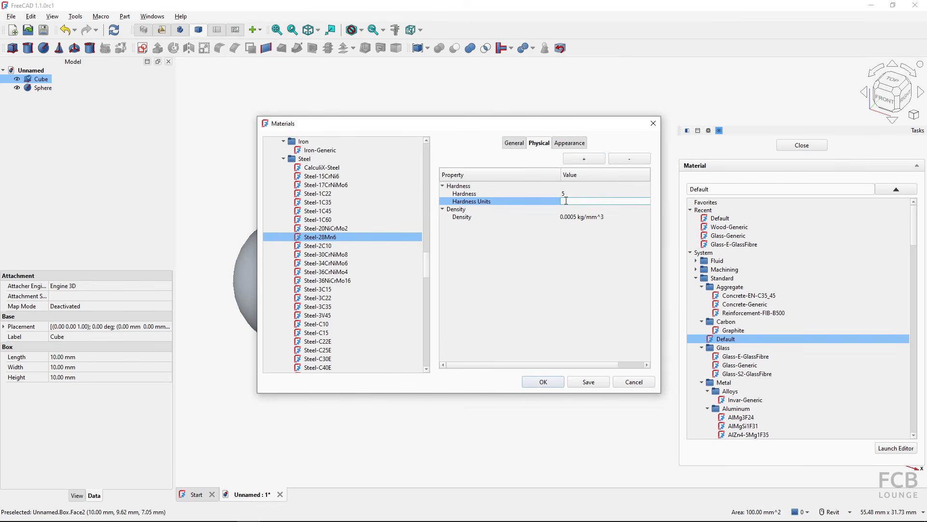
pyautogui.write('Brinell')
pyautogui.press('Return')
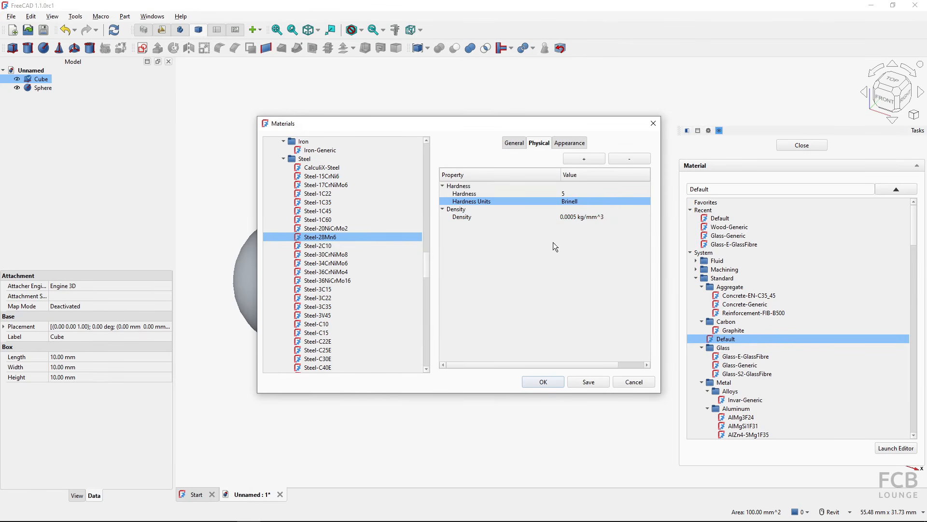
# Step: Add the Architectural model to the material's physical properties and remove it again
pyautogui.click(583, 159)
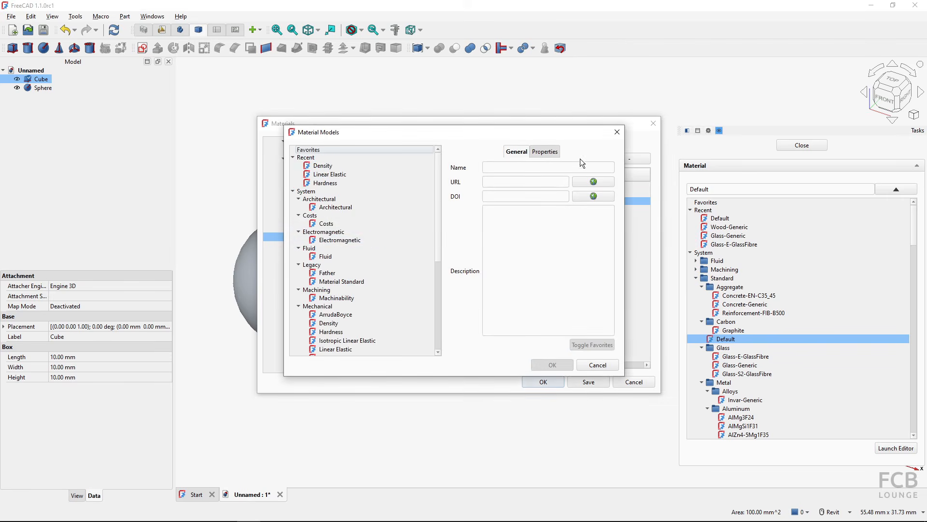
pyautogui.click(336, 206)
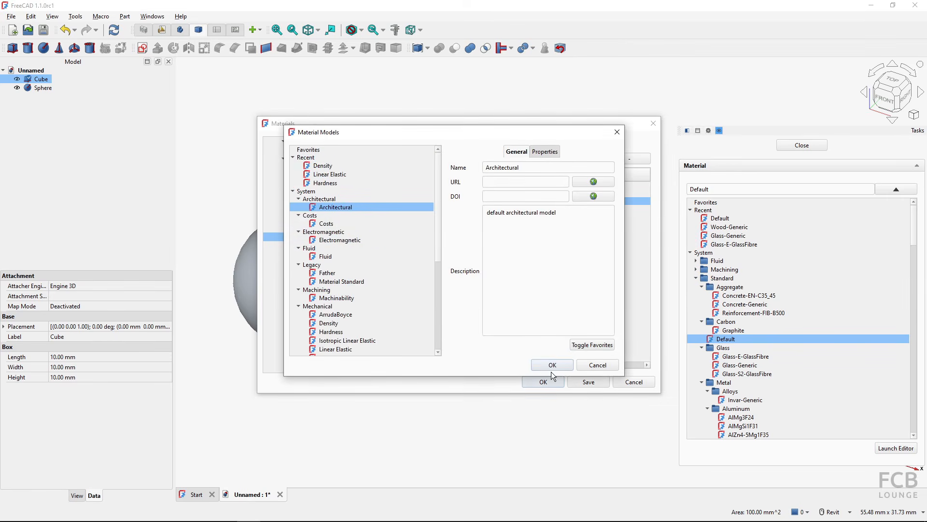
pyautogui.click(552, 368)
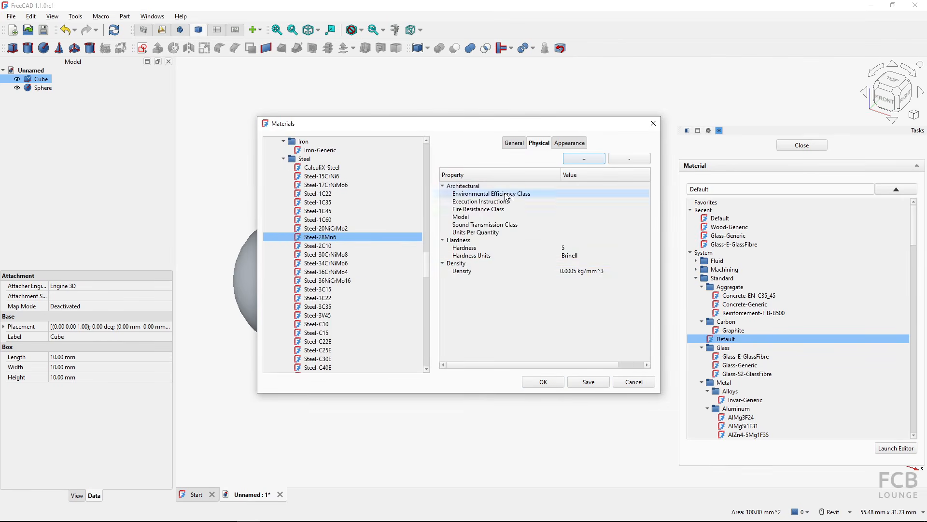
pyautogui.click(468, 188)
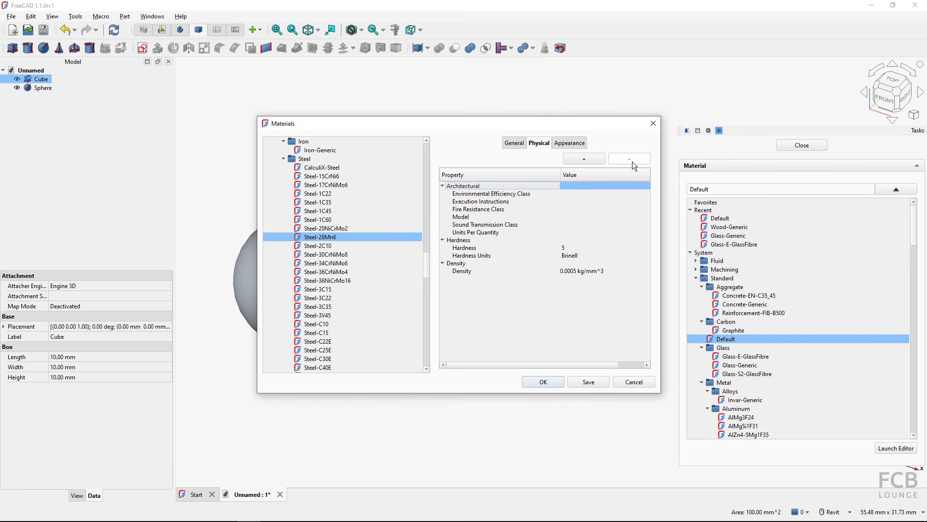
pyautogui.click(628, 159)
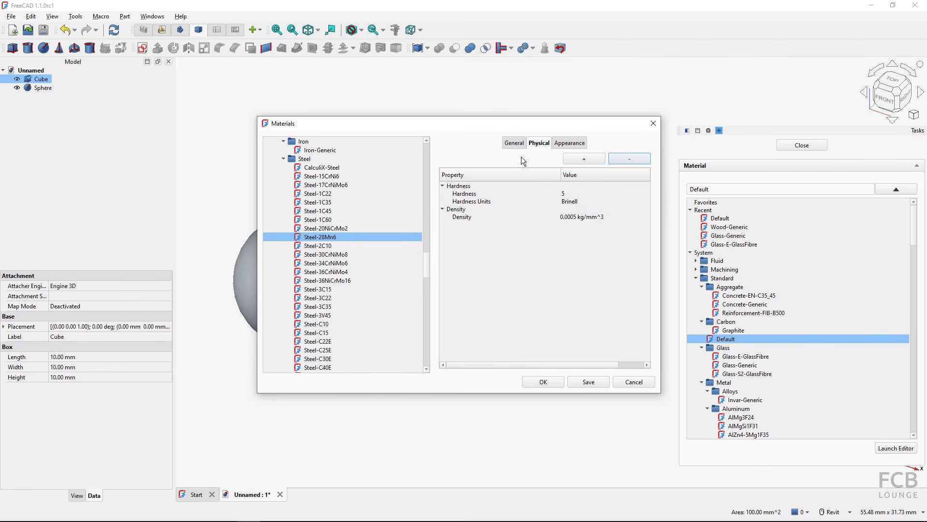
# Step: Add the Basic Rendering model to the new material's appearance, reviewing the properties it contains
pyautogui.click(570, 144)
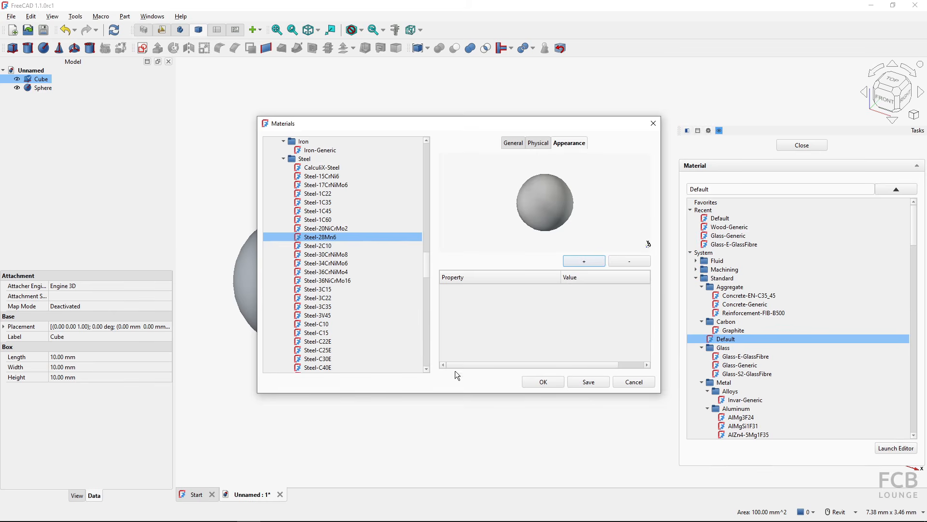
pyautogui.click(583, 262)
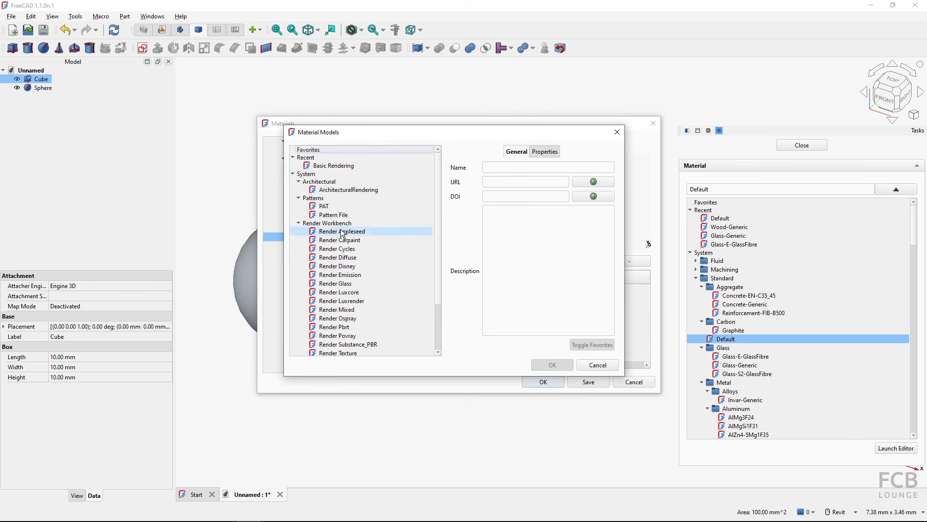
pyautogui.moveTo(439, 199)
pyautogui.mouseDown()
pyautogui.moveTo(444, 248)
pyautogui.moveTo(445, 199)
pyautogui.mouseUp()
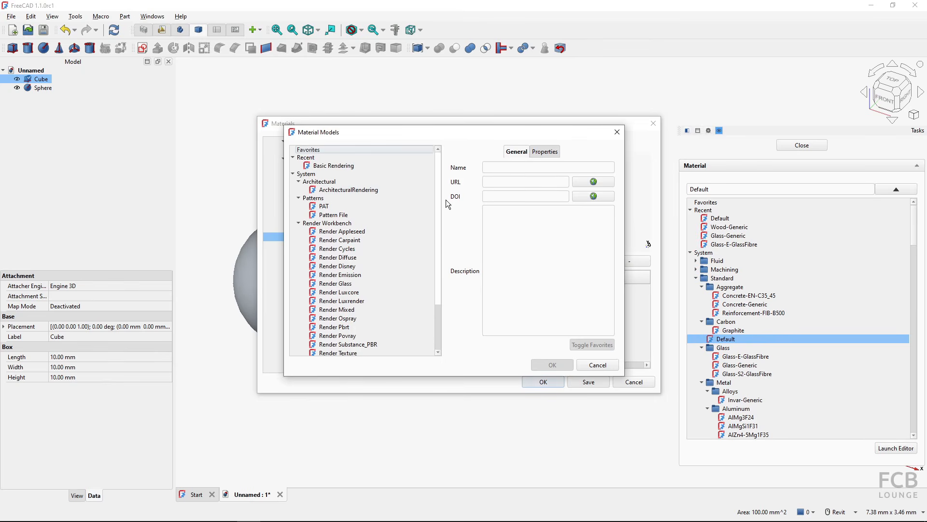
pyautogui.click(331, 167)
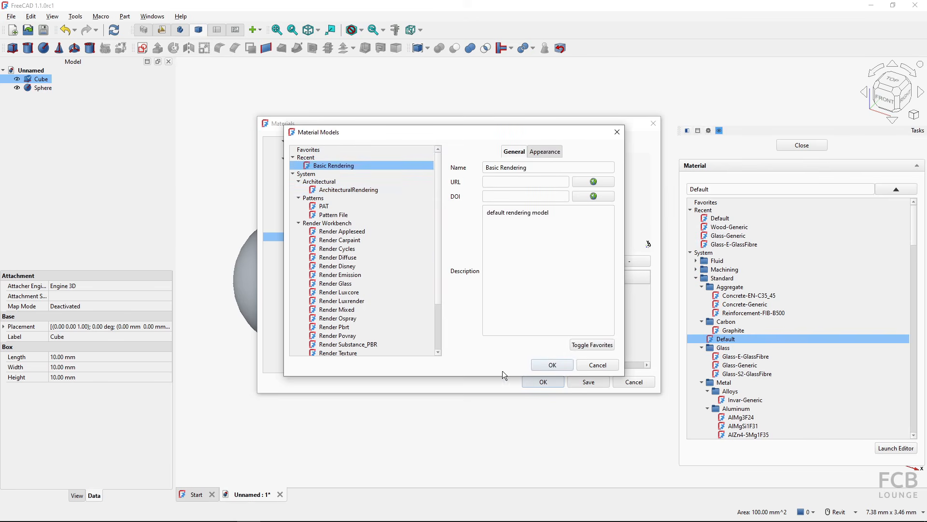
pyautogui.click(535, 156)
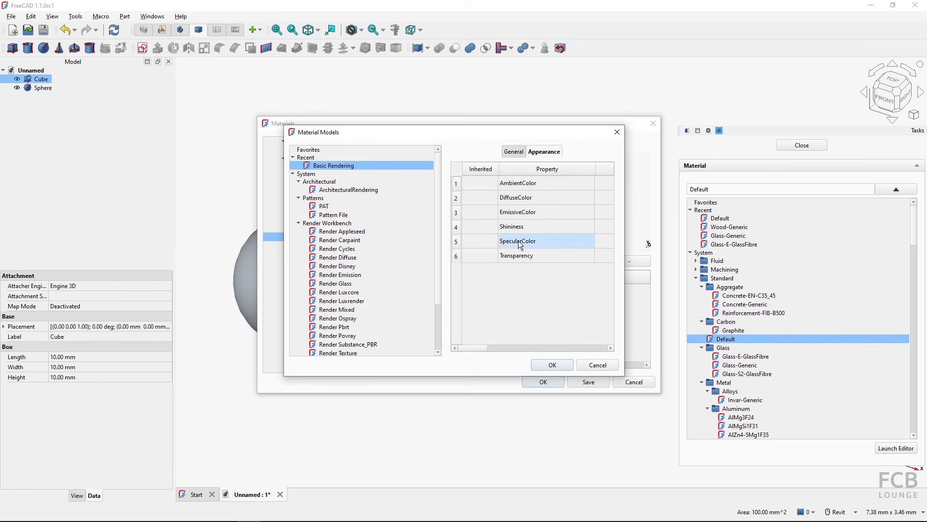
pyautogui.click(550, 365)
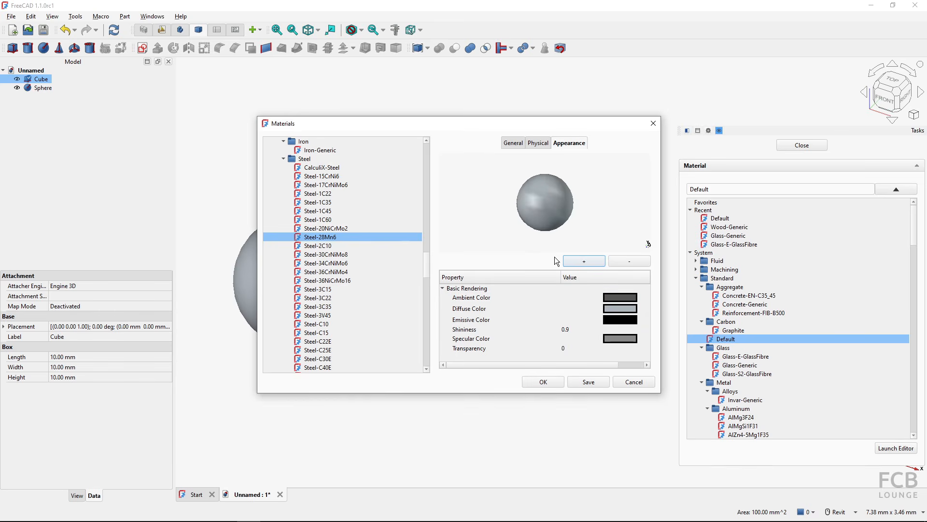
# Step: Set the new material's diffuse color to bright blue, #0055ff, in its Basic Rendering properties
pyautogui.click(622, 311)
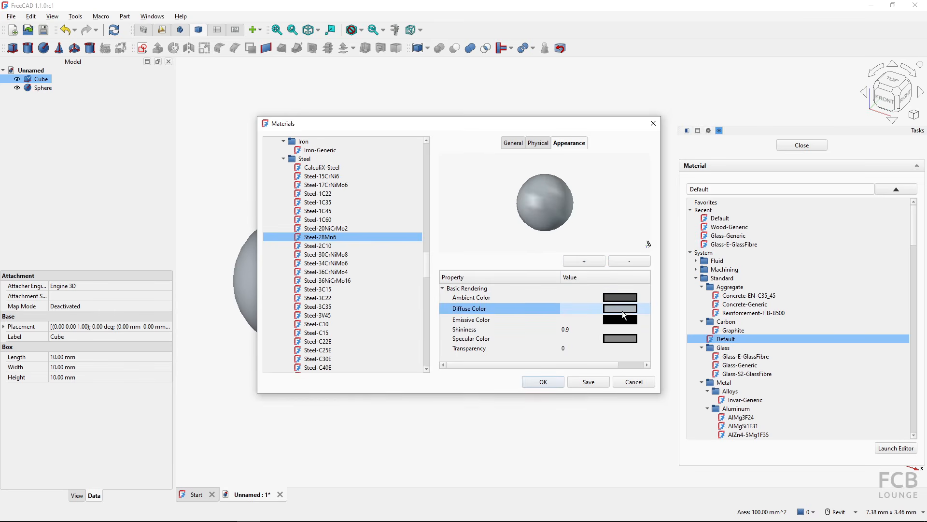
pyautogui.click(622, 311)
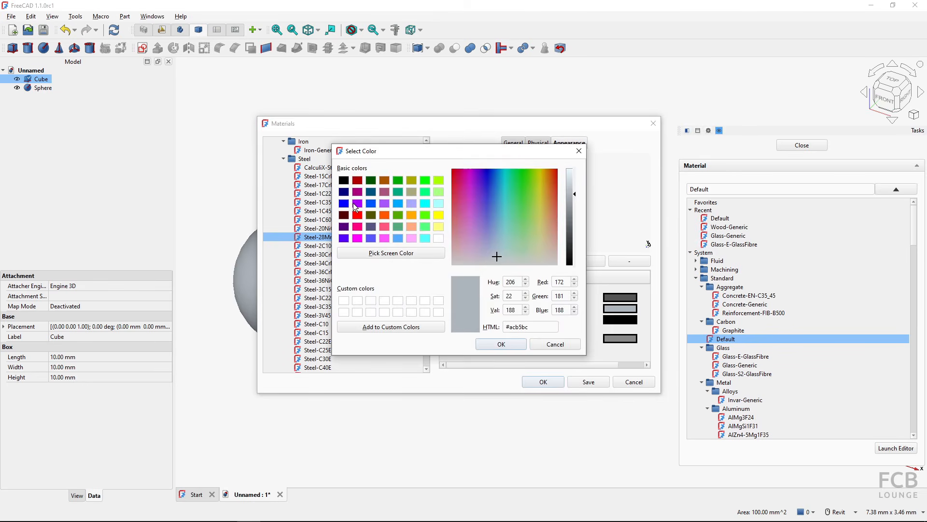
pyautogui.click(370, 204)
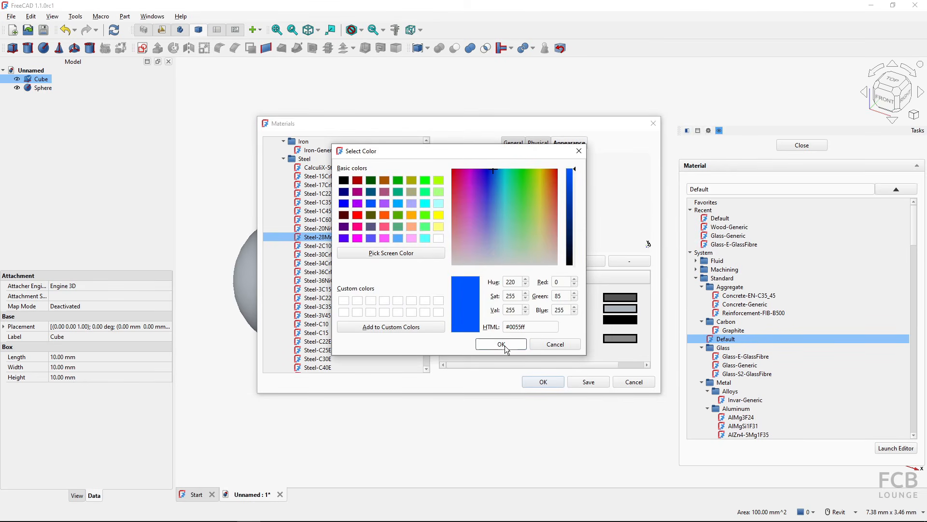
pyautogui.click(505, 346)
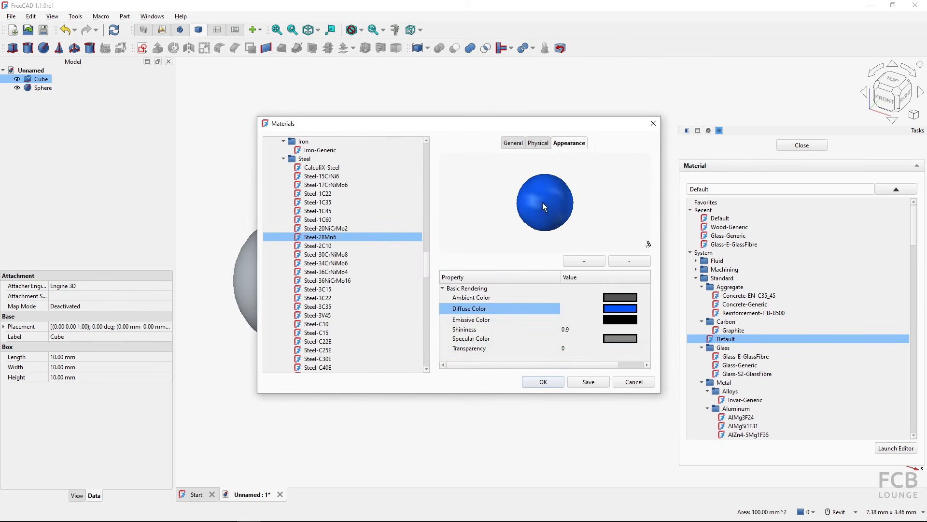
# Step: Set the material's specular color to a much lighter grey
pyautogui.click(630, 338)
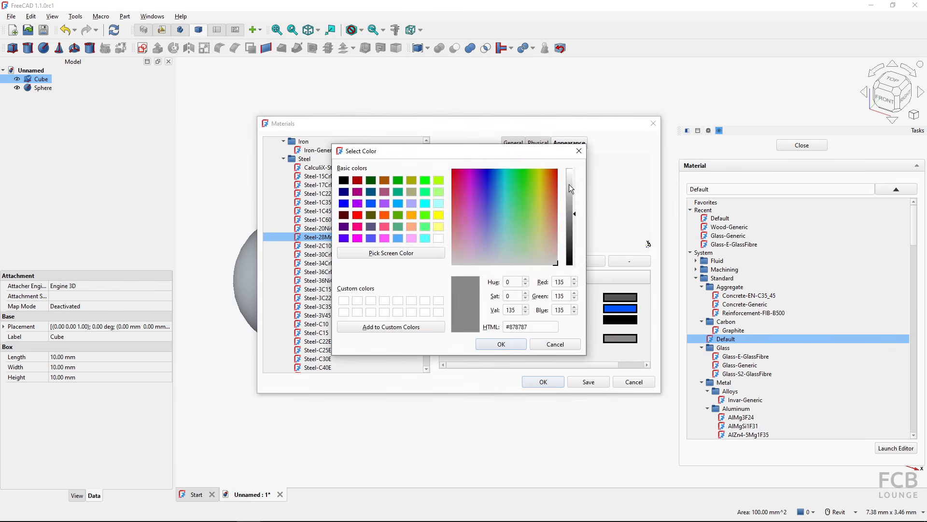
pyautogui.click(569, 184)
pyautogui.click(502, 344)
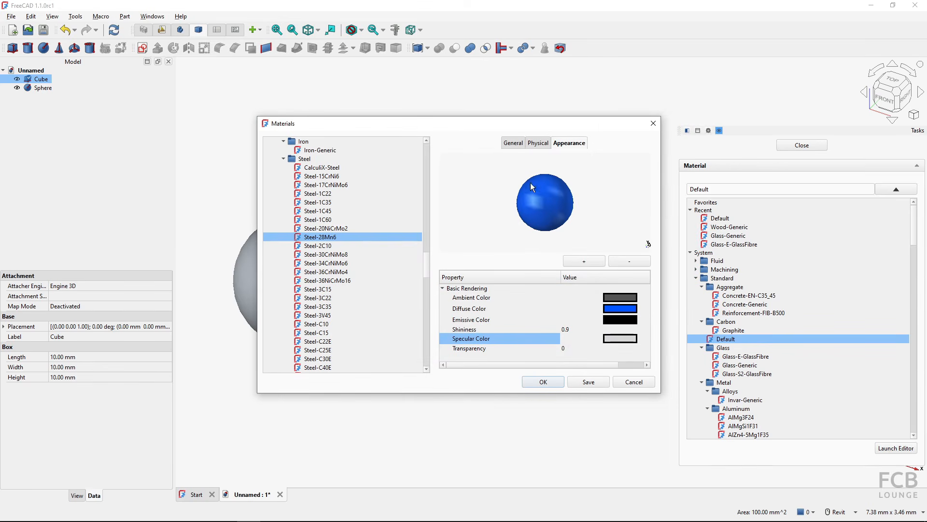
# Step: Review the material's physical and general data, then start saving it with the User library's root as the destination
pyautogui.click(547, 144)
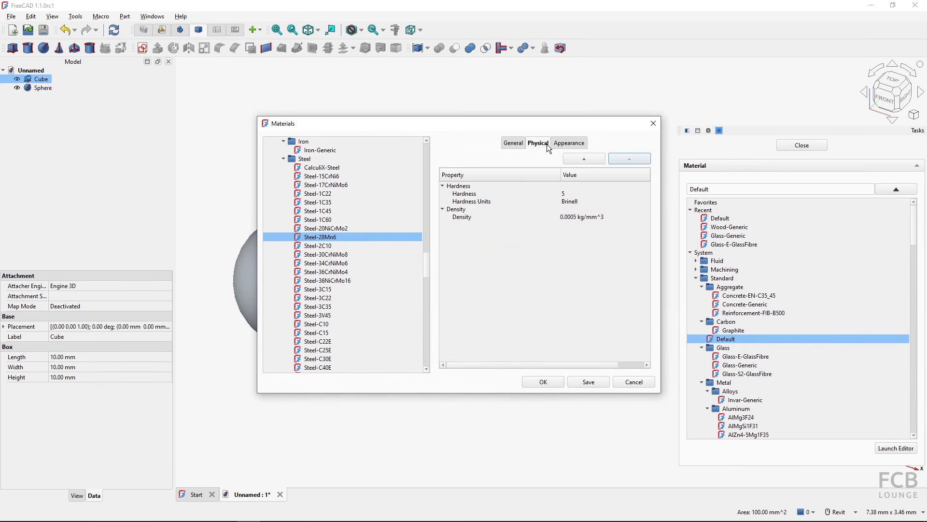
pyautogui.click(514, 142)
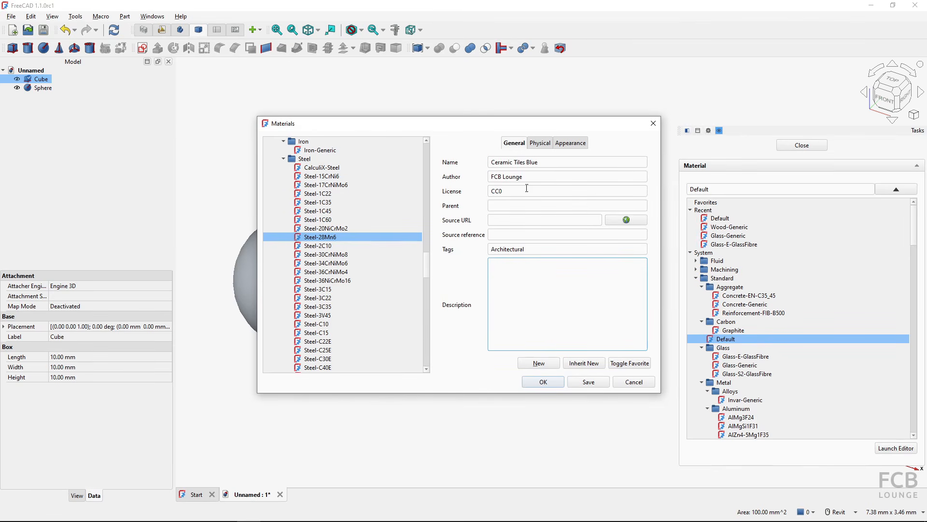
pyautogui.click(543, 382)
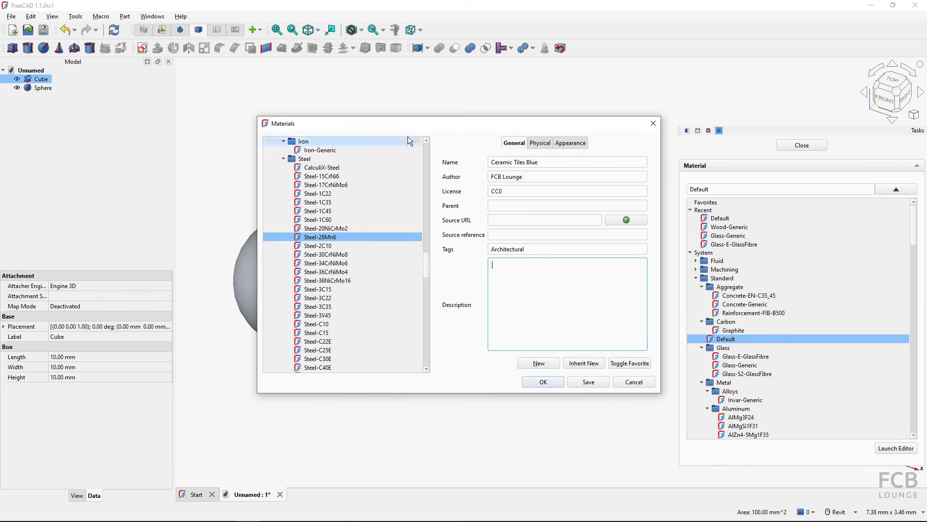
pyautogui.click(306, 120)
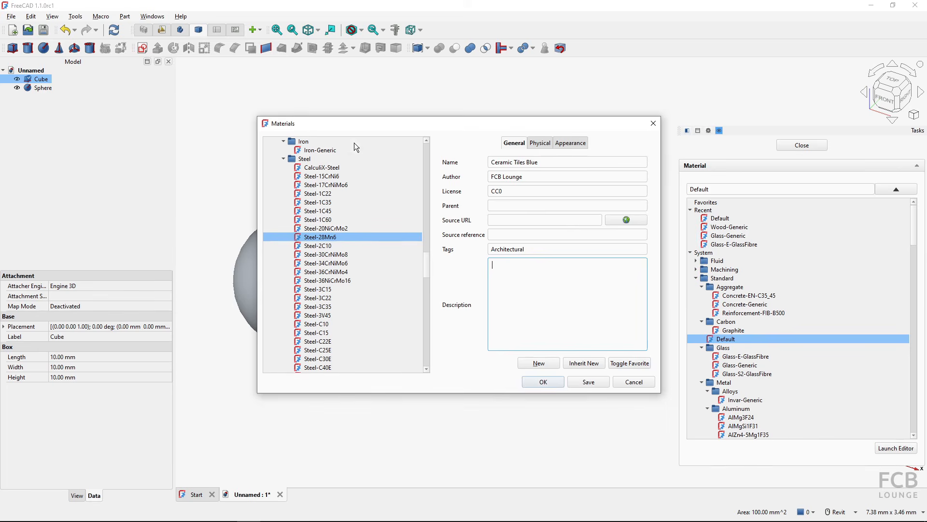
pyautogui.click(587, 382)
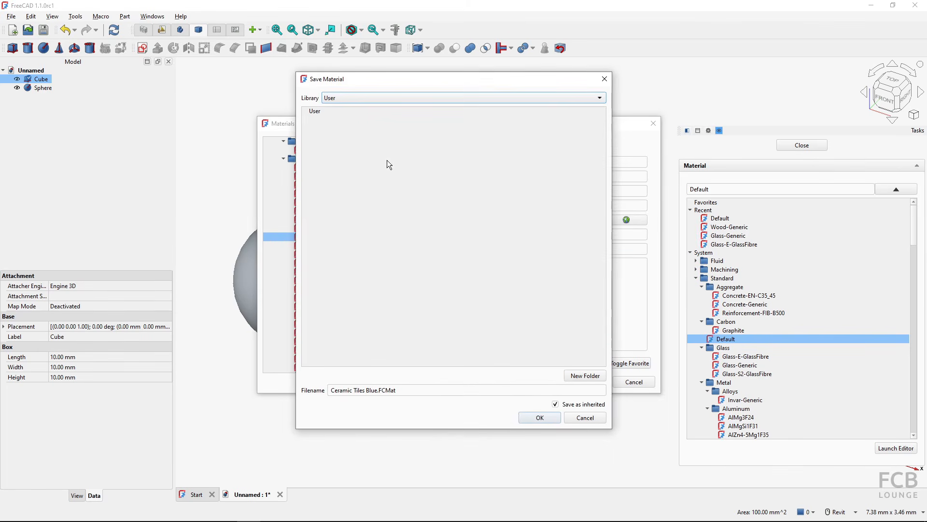
pyautogui.click(371, 100)
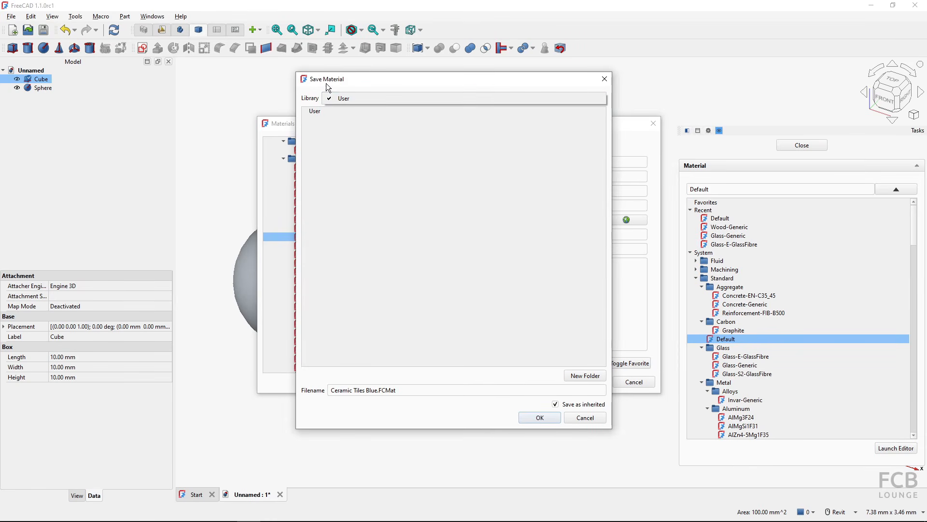
pyautogui.click(343, 97)
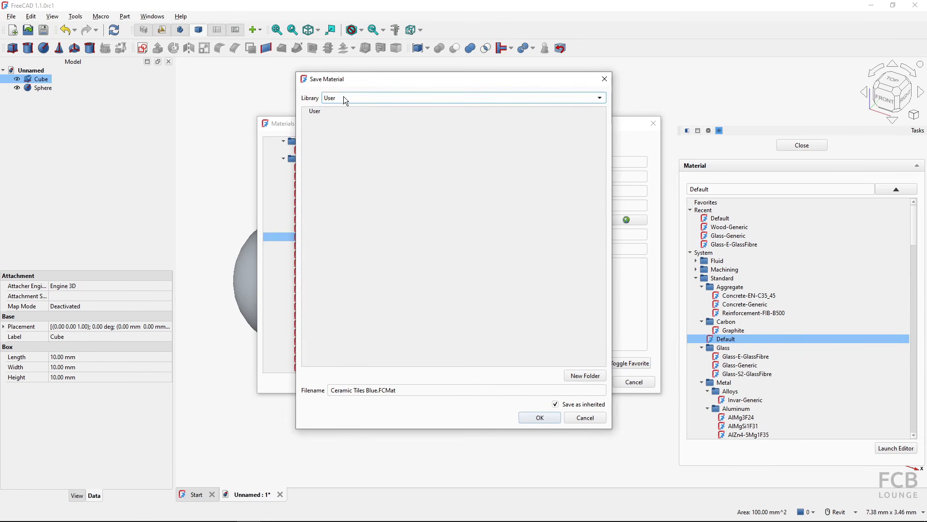
pyautogui.click(317, 114)
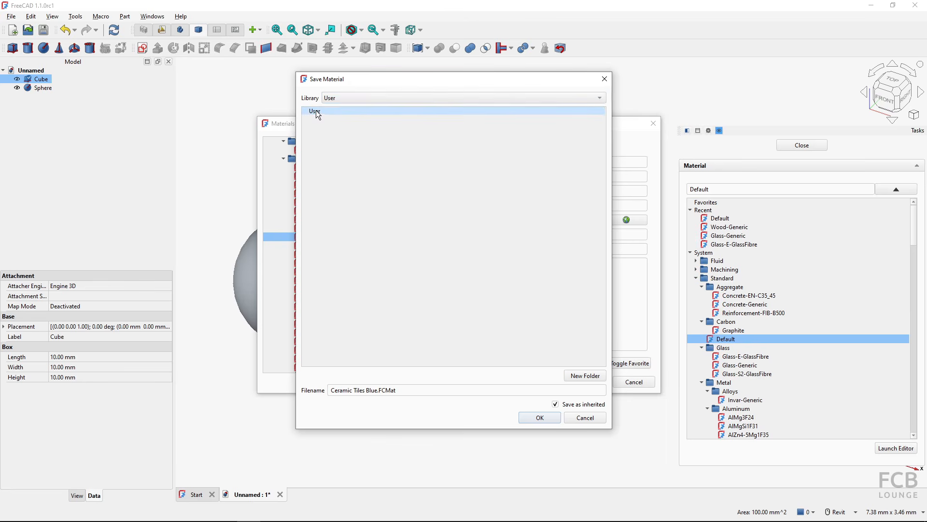
# Step: Create a folder named "FCB Lounge materials" in the User library
pyautogui.click(577, 377)
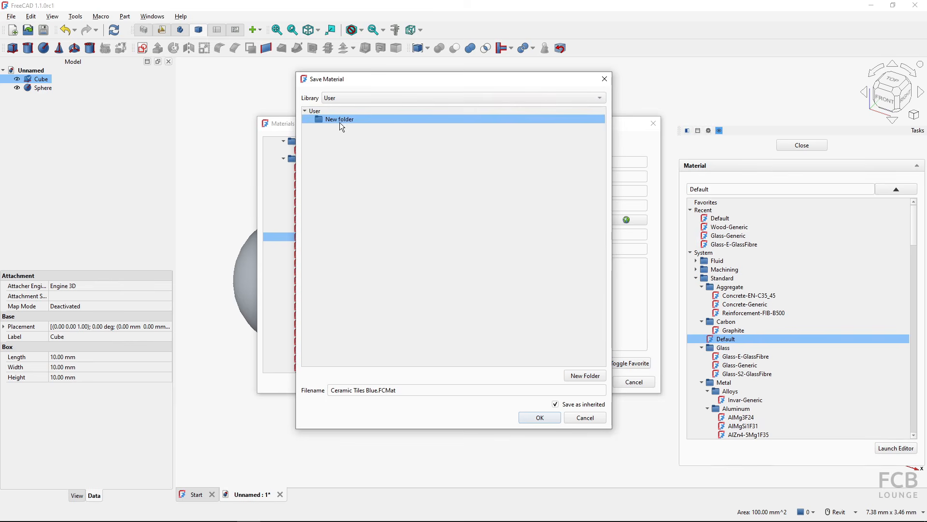
pyautogui.doubleClick(342, 119)
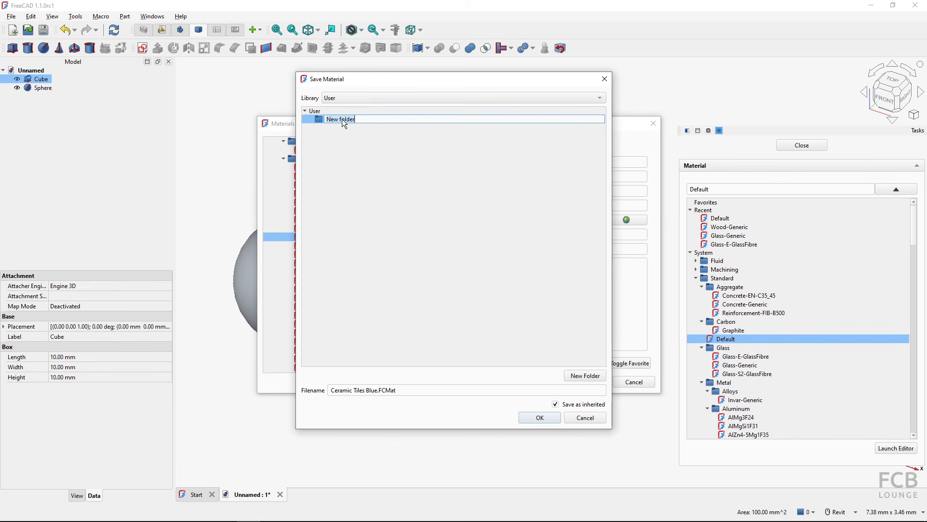
pyautogui.write('FCB Lo')
pyautogui.write('ub')
pyautogui.write('ge materi')
pyautogui.write('als')
pyautogui.press('Return')
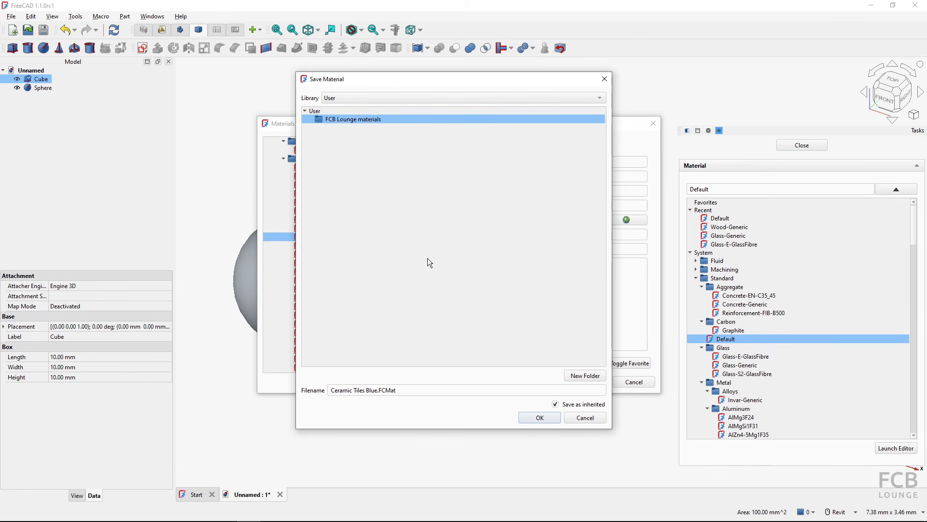
# Step: Save the material as Ceramic Tiles Blue.FCMat in the new folder with "Save as inherited" turned off, accepting the overwrite
pyautogui.click(556, 405)
pyautogui.click(533, 418)
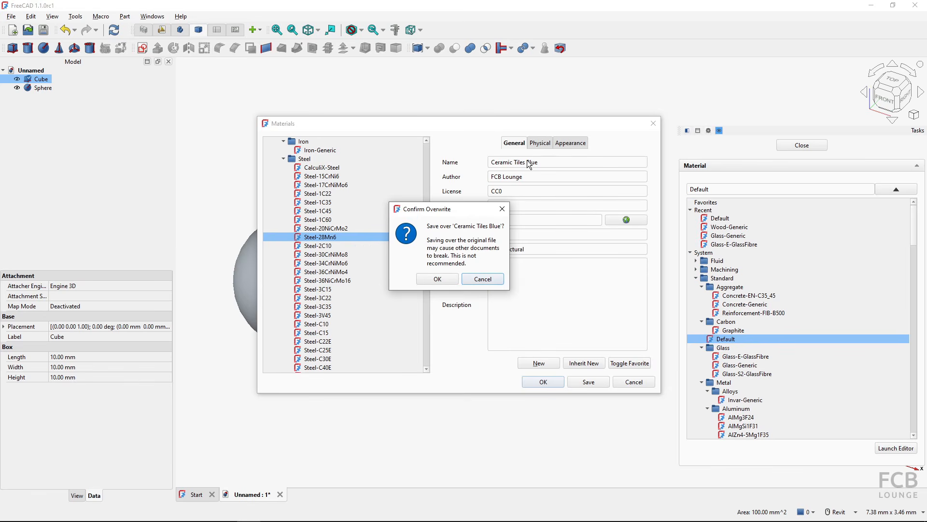
pyautogui.click(435, 280)
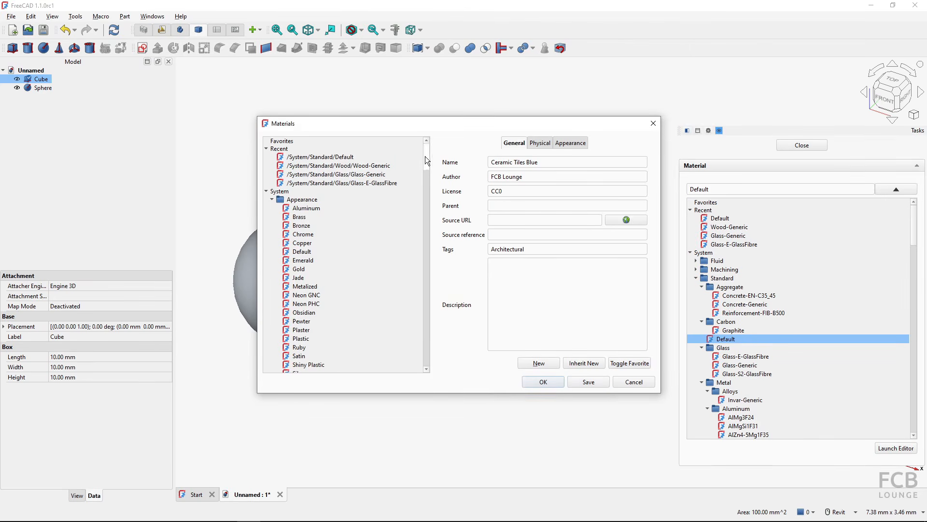
# Step: Assign the saved Ceramic Tiles Blue material from the FCB Lounge materials folder to the cube and clear the selection
pyautogui.moveTo(424, 162); pyautogui.dragTo(425, 364)
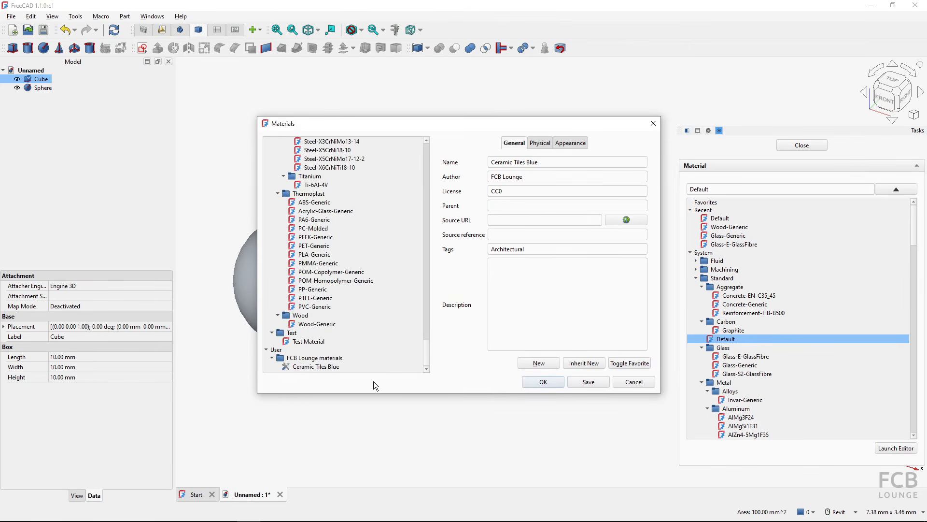
pyautogui.press('ctrl')
pyautogui.press('ctrl')
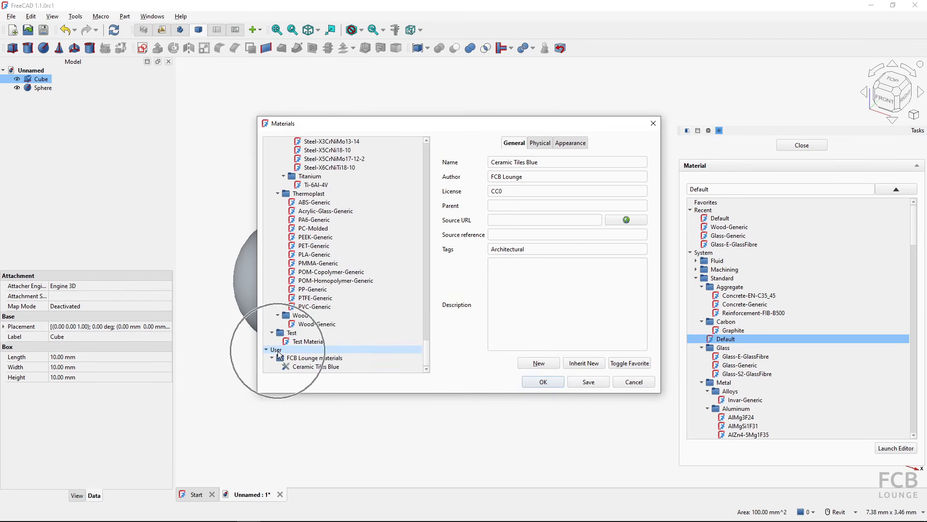
pyautogui.click(326, 367)
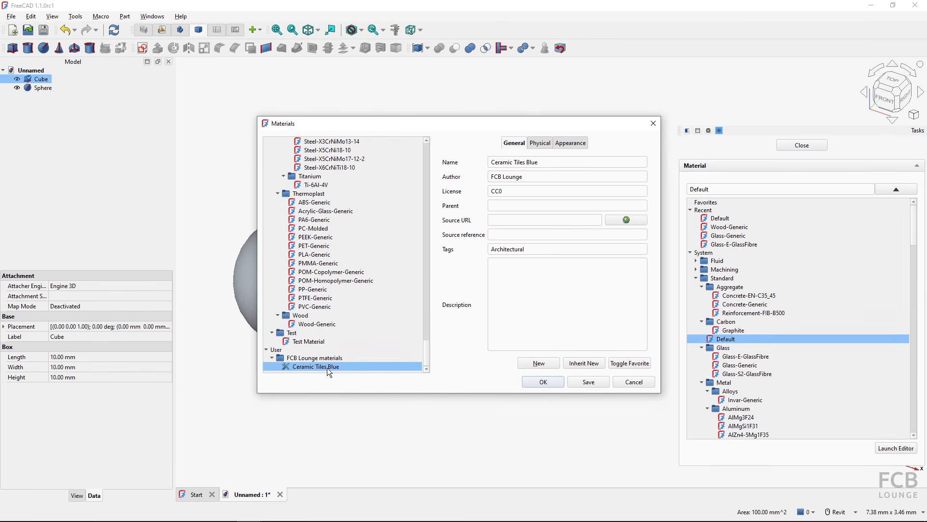
pyautogui.click(533, 381)
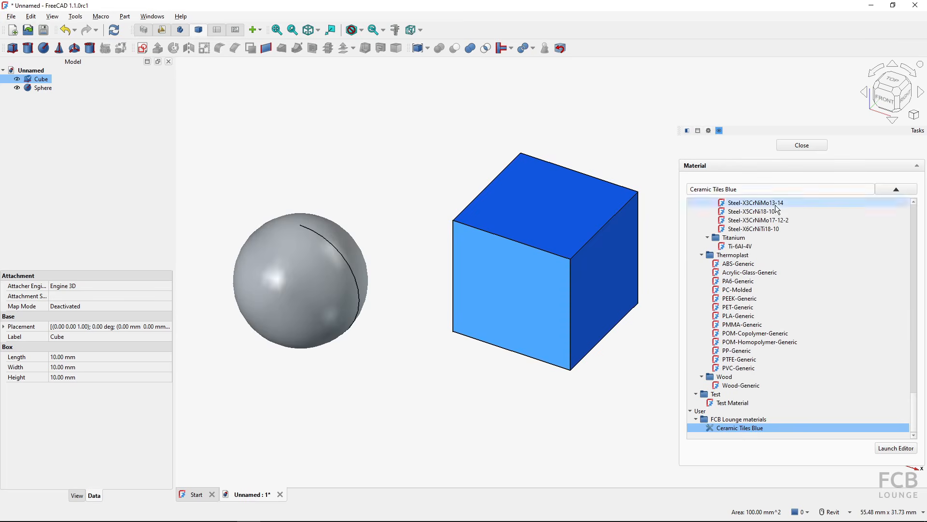
pyautogui.click(803, 147)
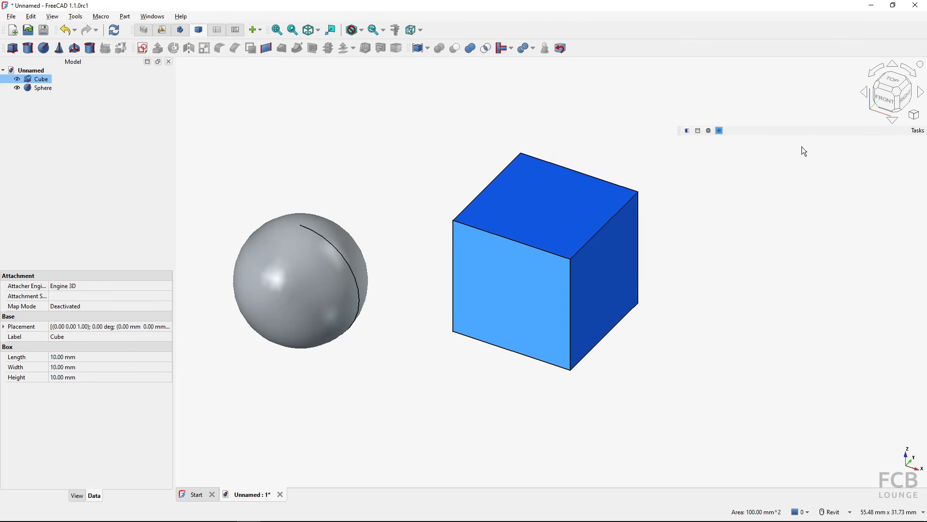
pyautogui.click(417, 207)
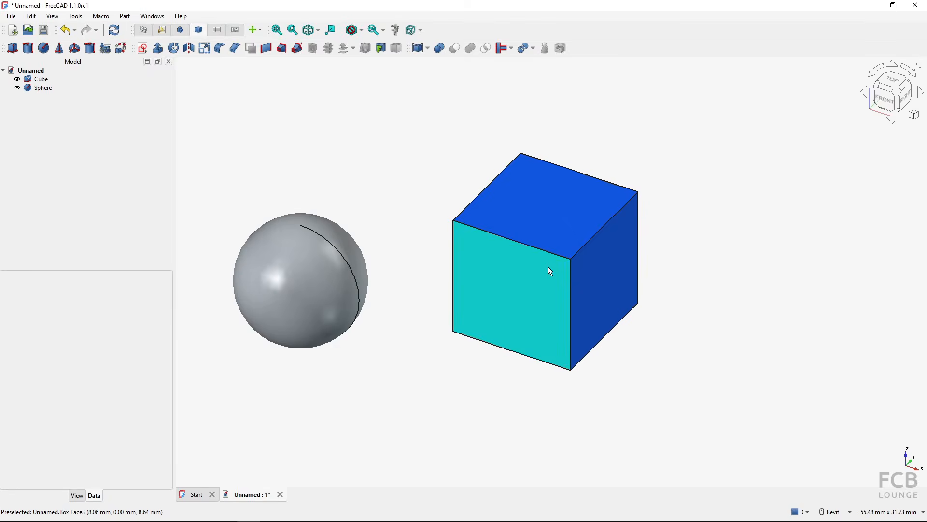
# Step: Assign the Ceramic Tiles Blue material from the User library to the sphere and clear the selection
pyautogui.click(291, 283)
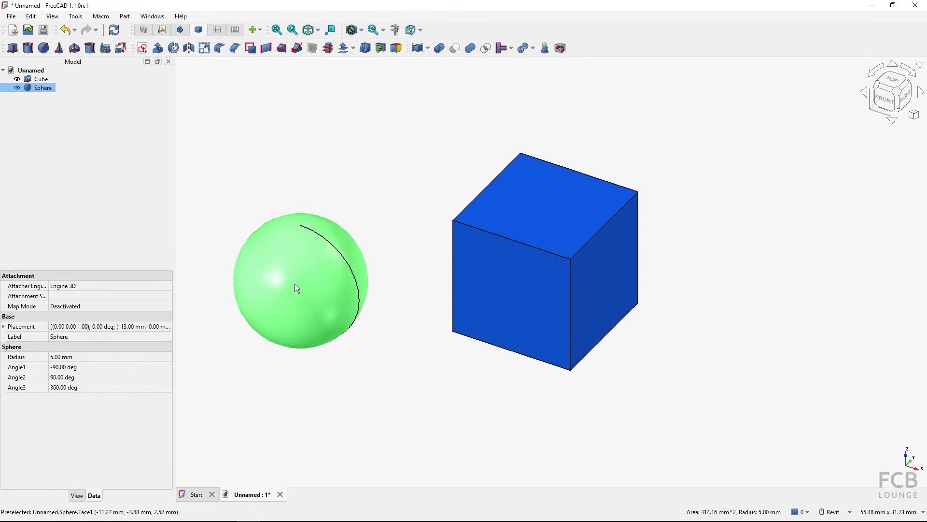
pyautogui.rightClick(310, 289)
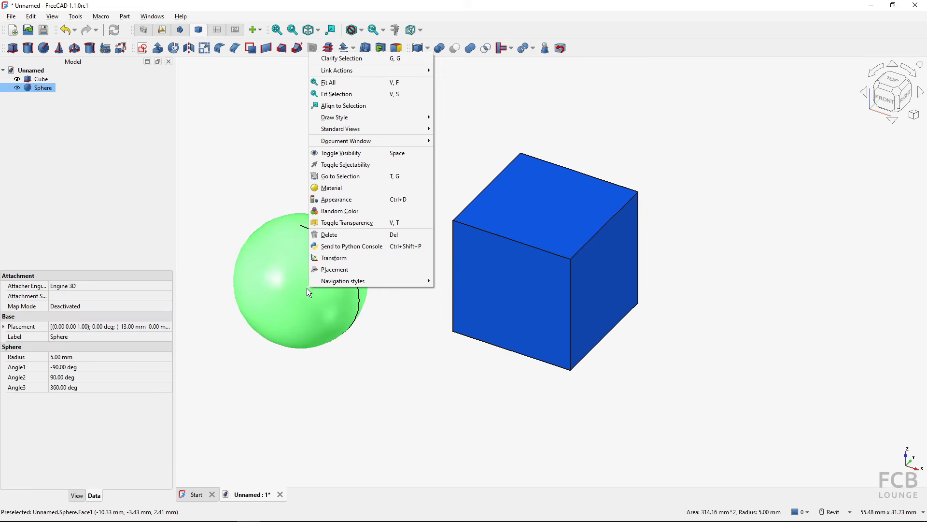
pyautogui.click(333, 191)
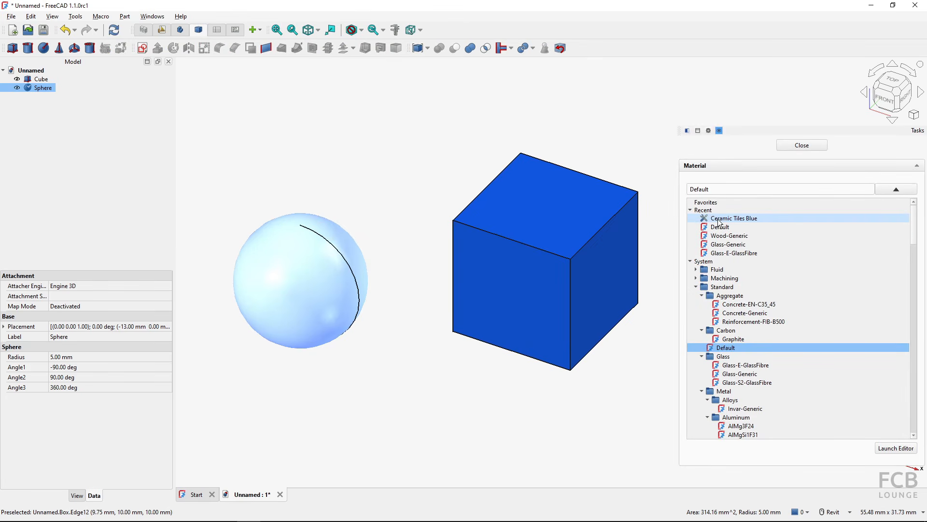
pyautogui.scroll(-10, 719, 227)
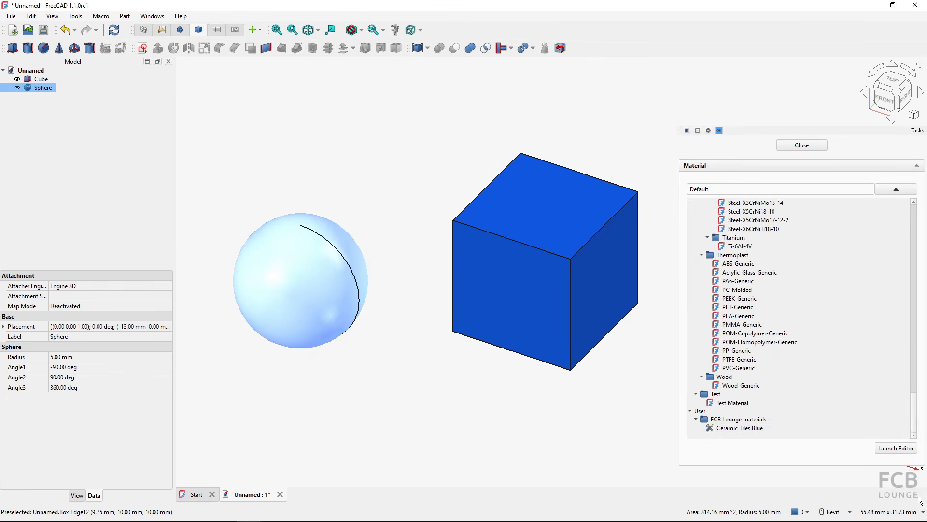
pyautogui.click(732, 430)
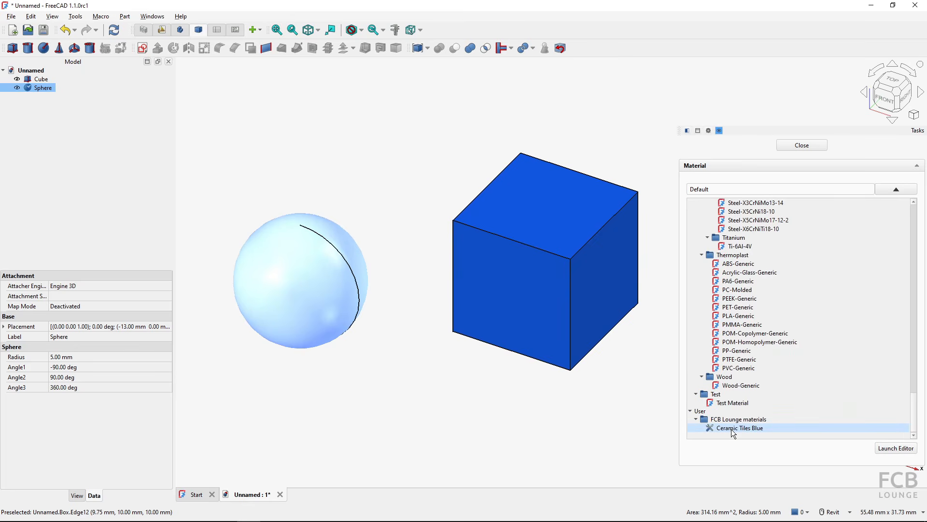
pyautogui.click(732, 430)
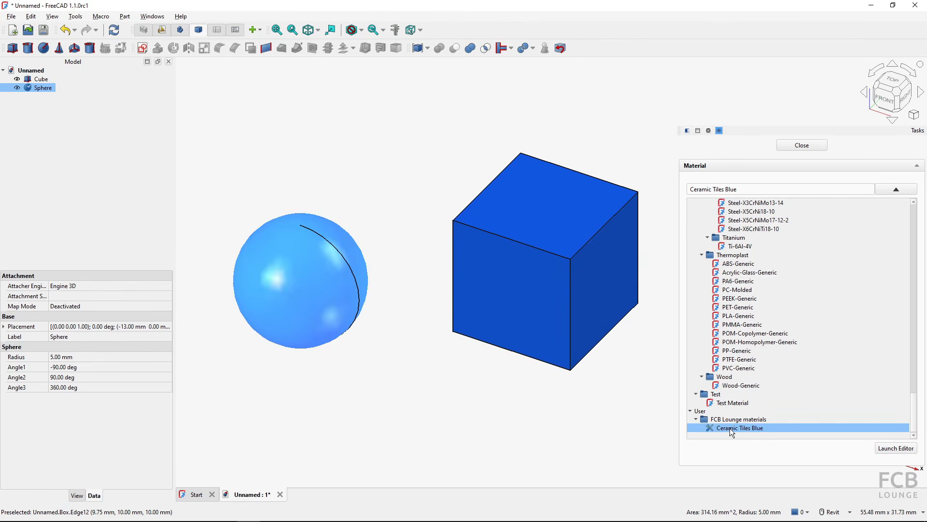
pyautogui.click(804, 145)
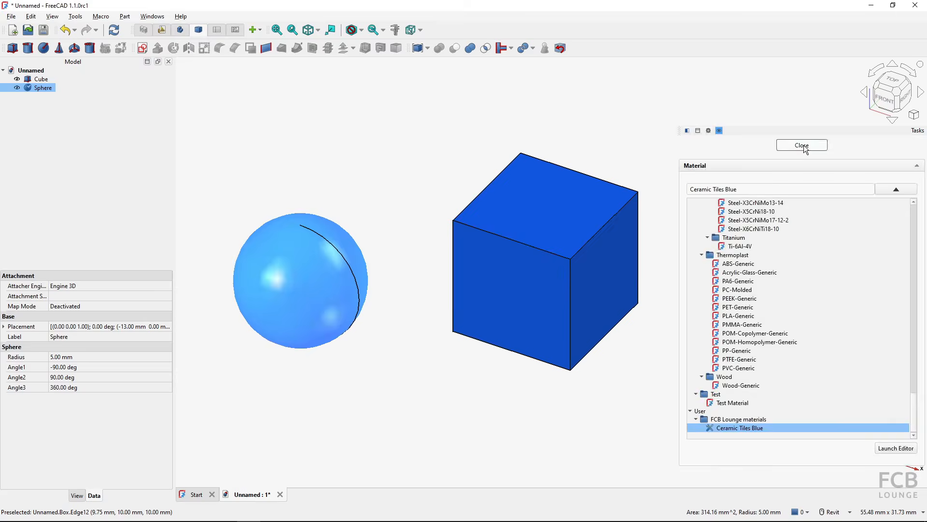
pyautogui.click(423, 158)
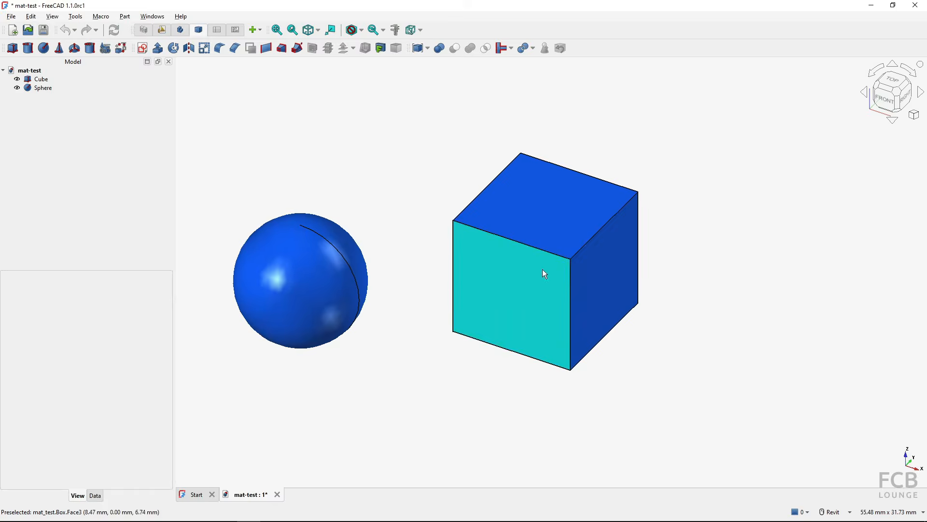
# Step: Open the material assignment of the cube in the mat-test document to check its material
pyautogui.click(517, 276)
pyautogui.rightClick(517, 274)
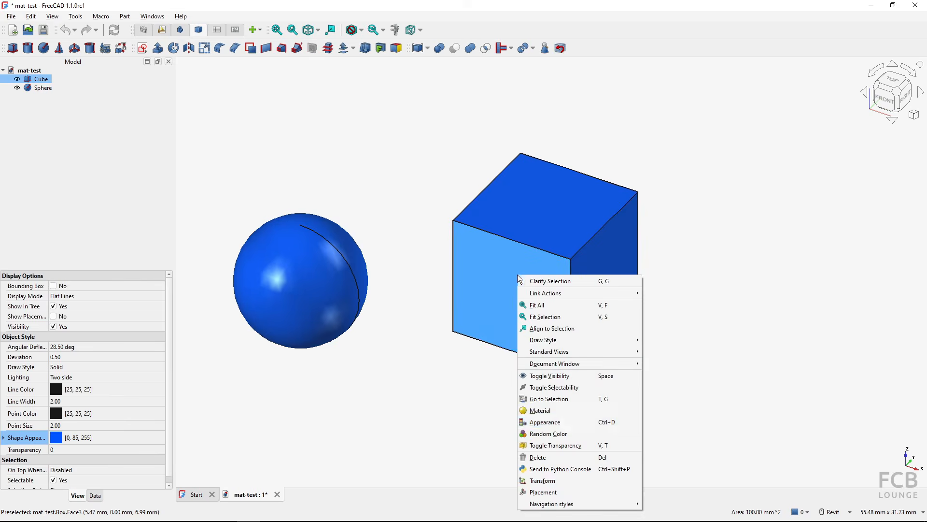
pyautogui.click(550, 416)
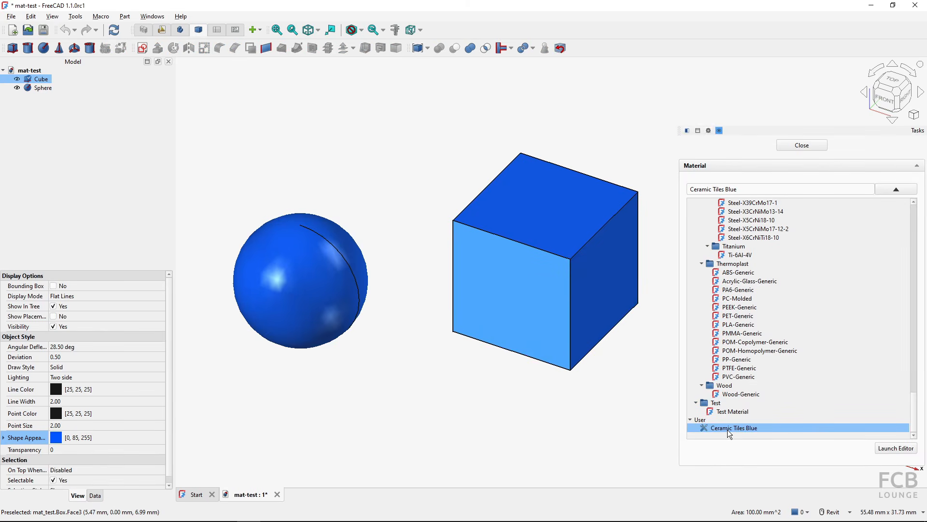
# Step: Edit the Ceramic Tiles Blue material in the material editor and set its physical density to 0.001 kg/mm^3
pyautogui.click(900, 449)
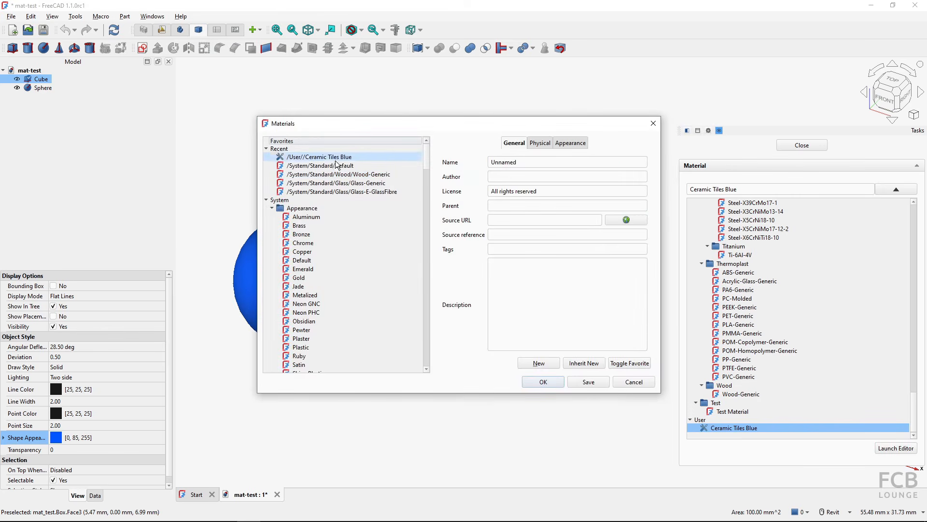
pyautogui.click(327, 157)
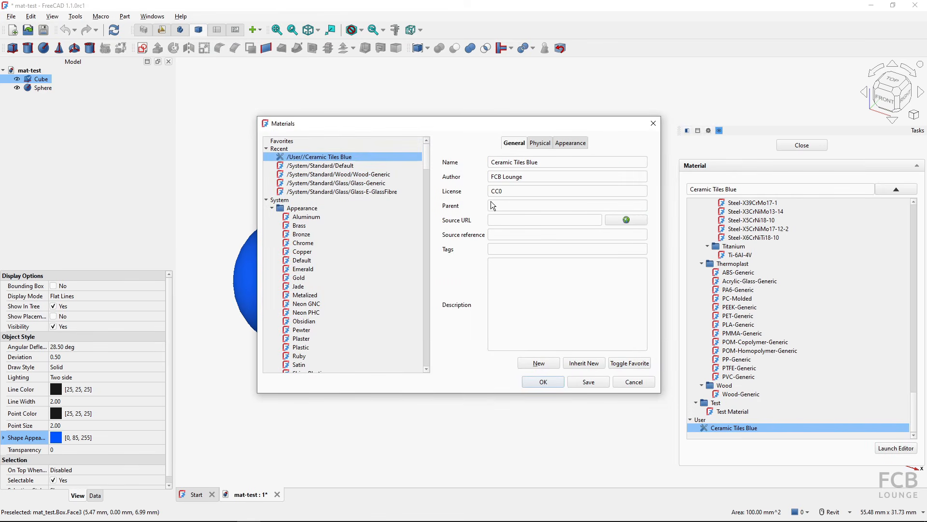
pyautogui.click(540, 144)
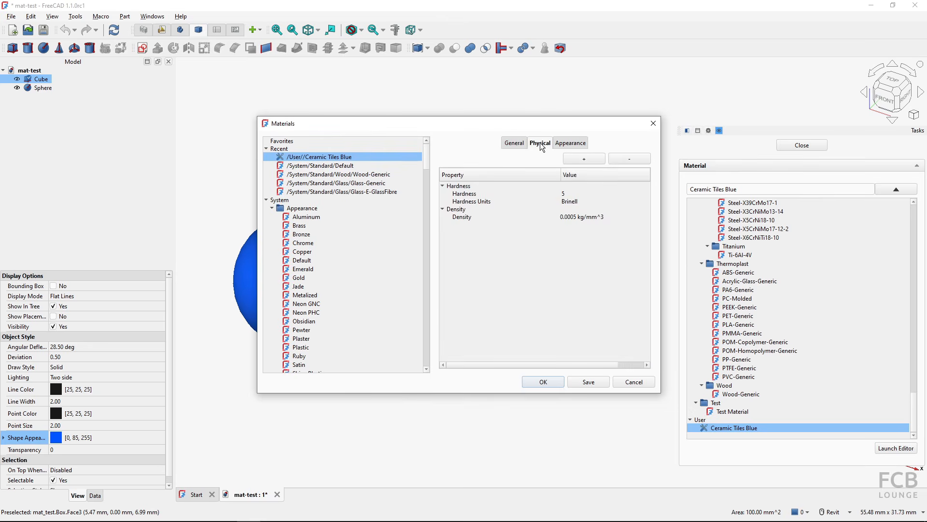
pyautogui.click(568, 218)
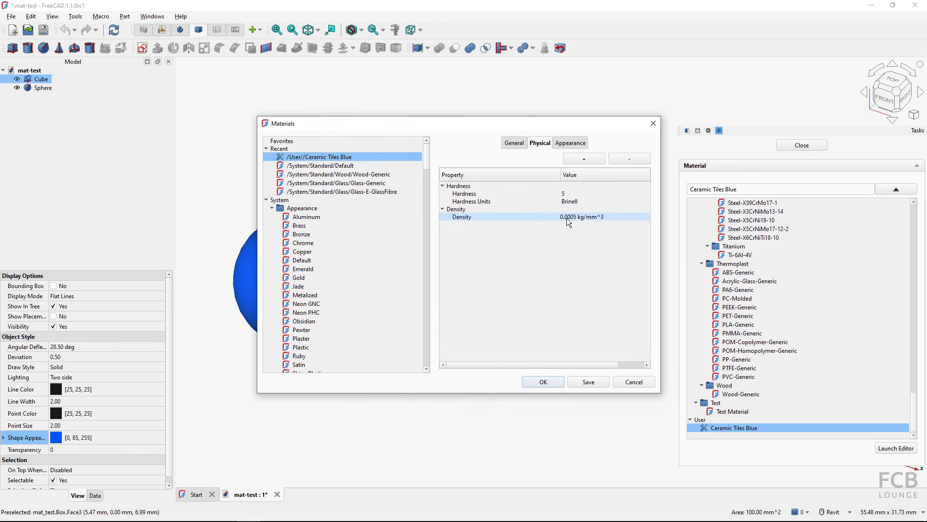
pyautogui.doubleClick(569, 219)
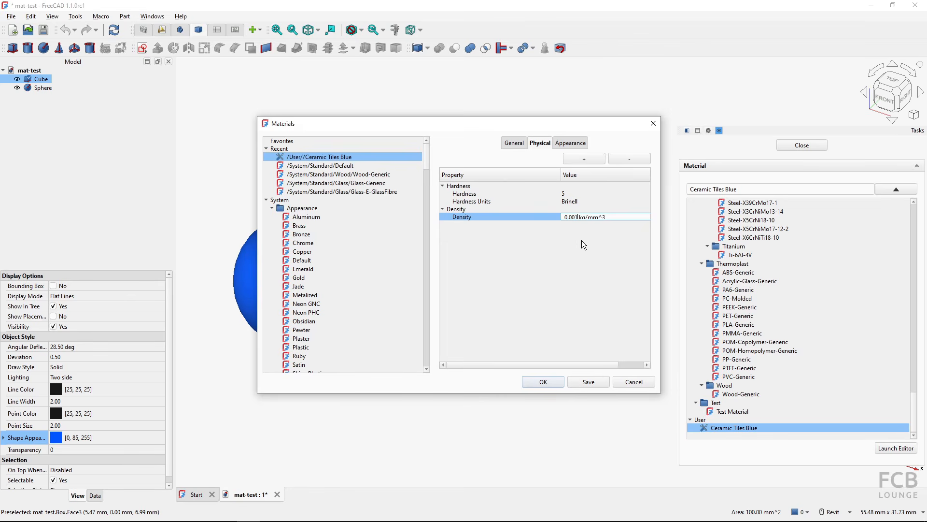
pyautogui.press('Return')
# Step: Save over Ceramic Tiles Blue in the User library with "Save as inherited" turned off, and close the cube's material assignment
pyautogui.click(580, 382)
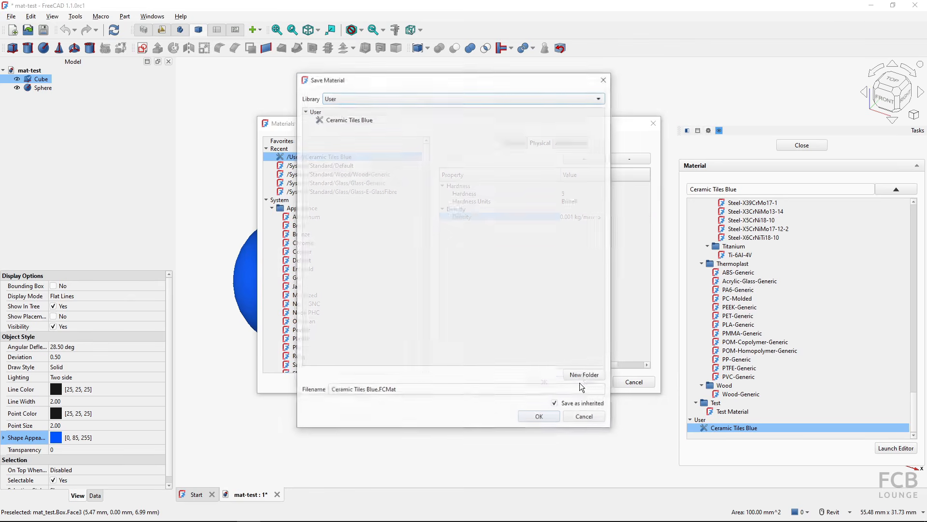
pyautogui.click(571, 407)
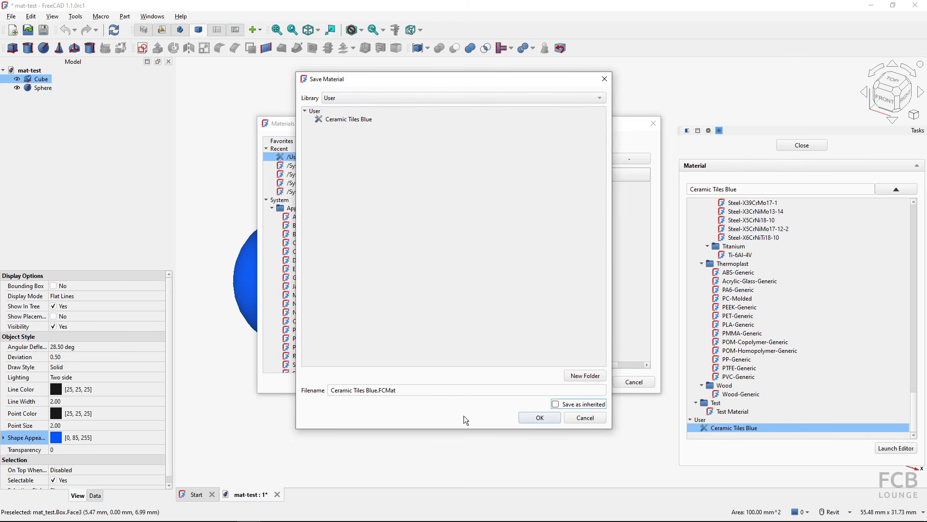
pyautogui.click(538, 420)
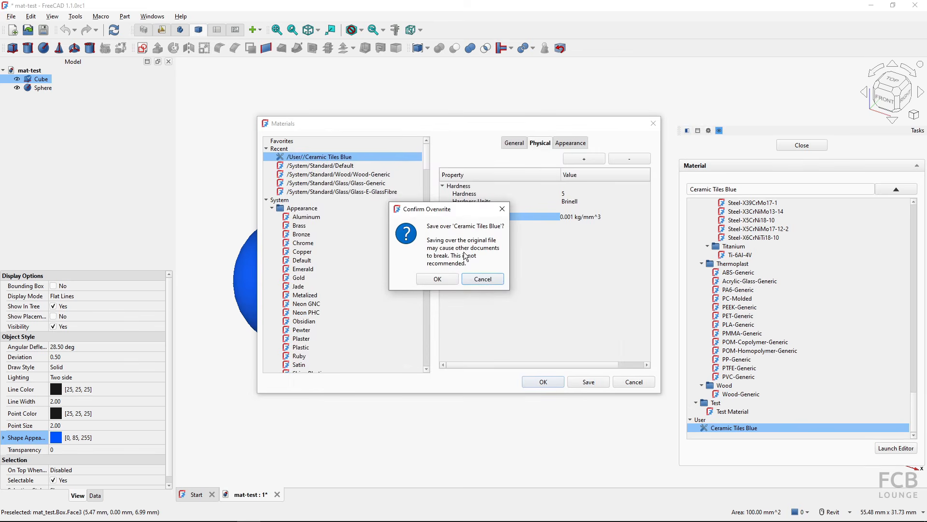
pyautogui.click(437, 279)
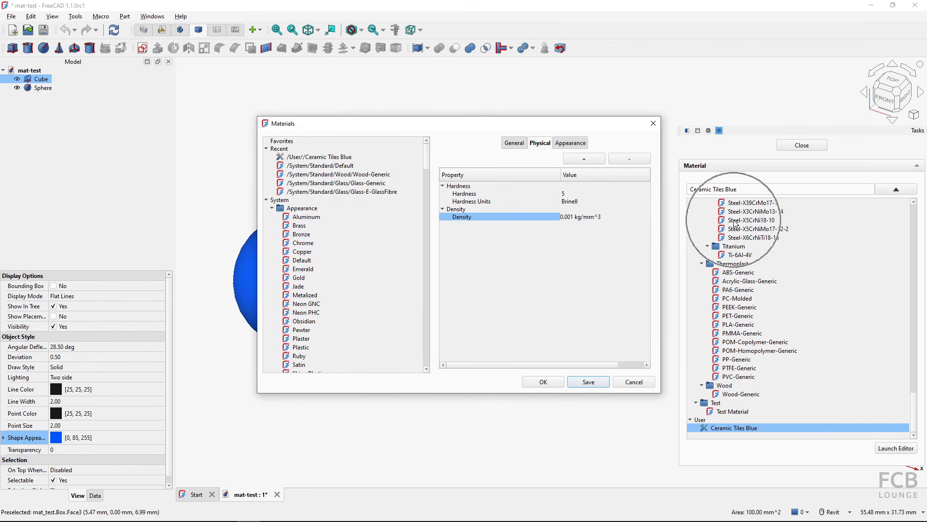
pyautogui.click(544, 382)
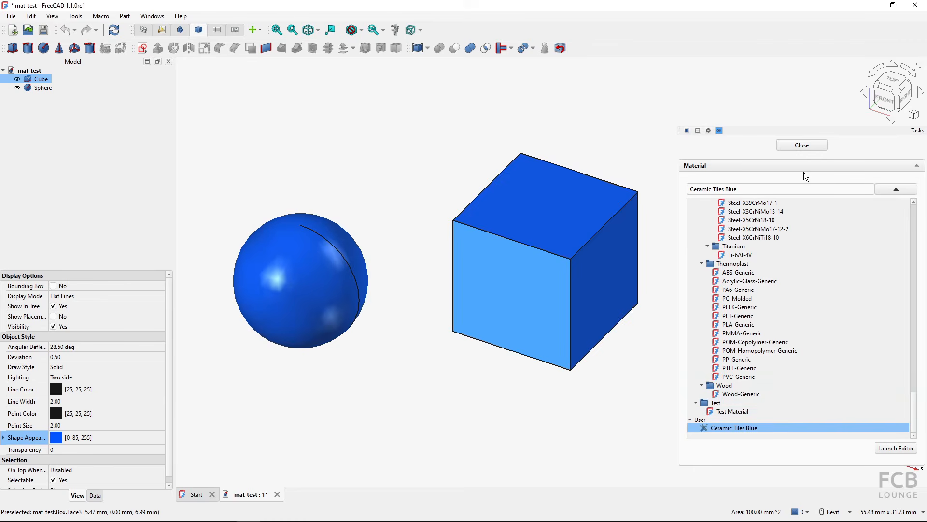
pyautogui.click(797, 150)
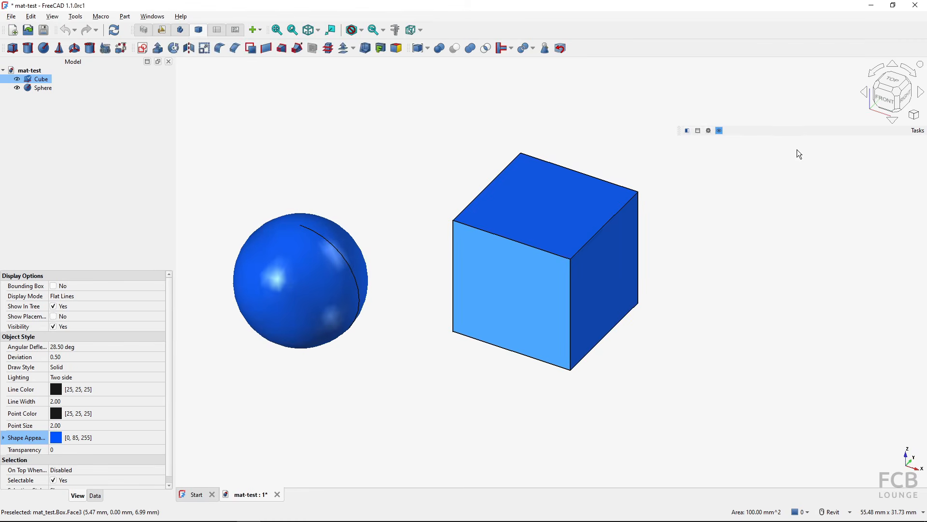
pyautogui.click(395, 195)
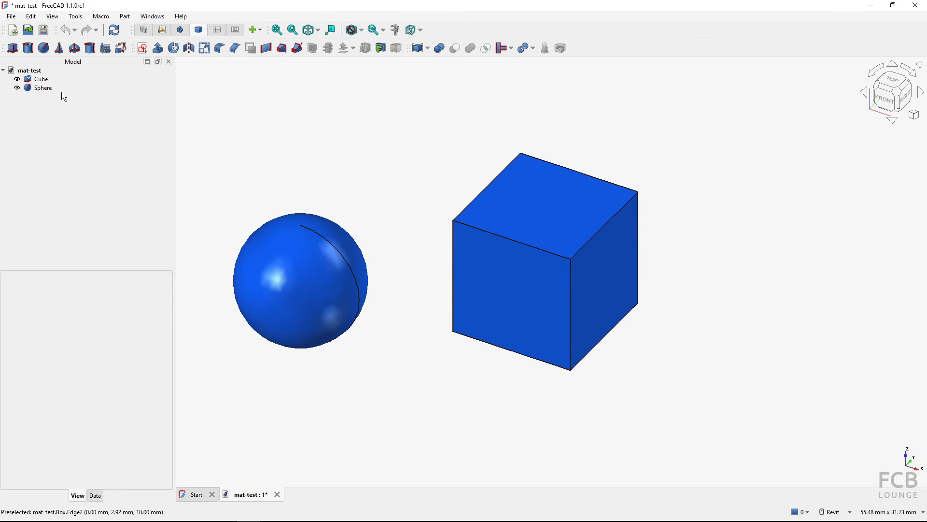
# Step: Add a cylinder and move it -24 mm along its local U axis, clear of the cube and sphere
pyautogui.click(28, 48)
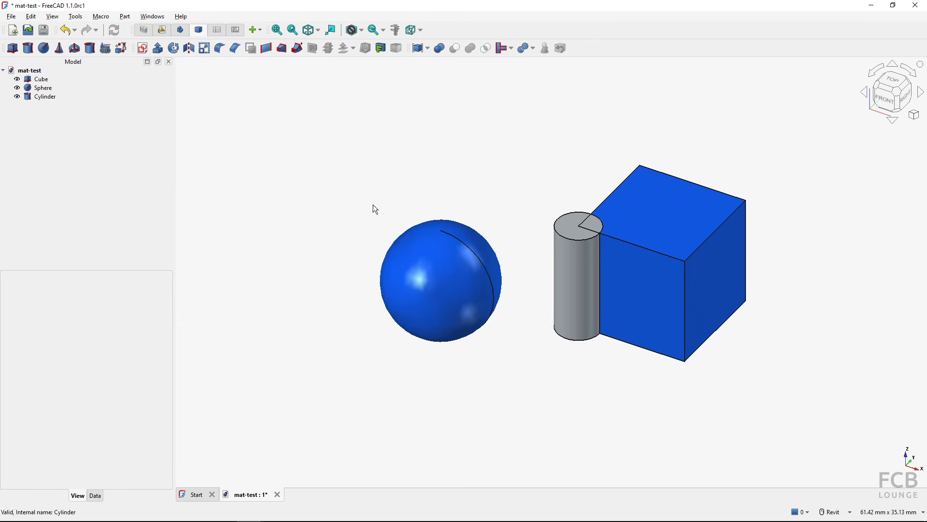
pyautogui.rightClick(561, 273)
pyautogui.click(588, 479)
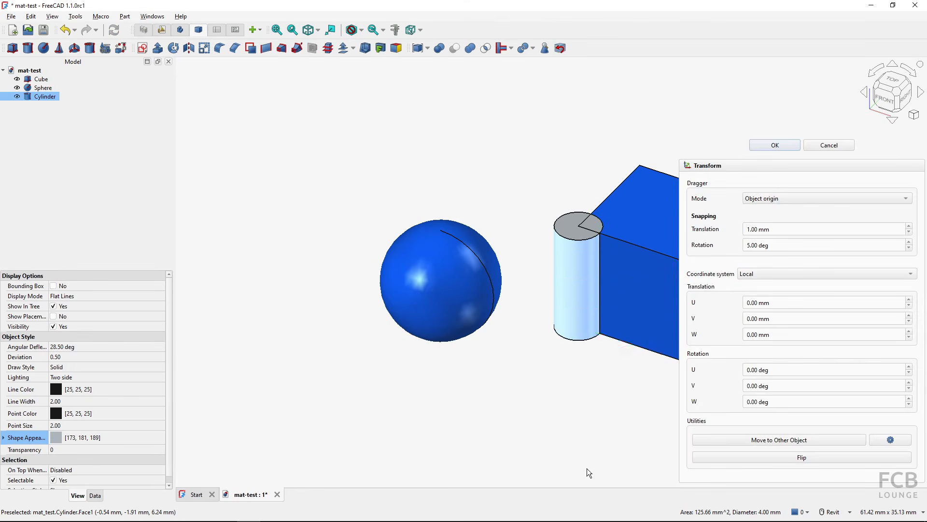
pyautogui.moveTo(635, 349); pyautogui.dragTo(382, 265)
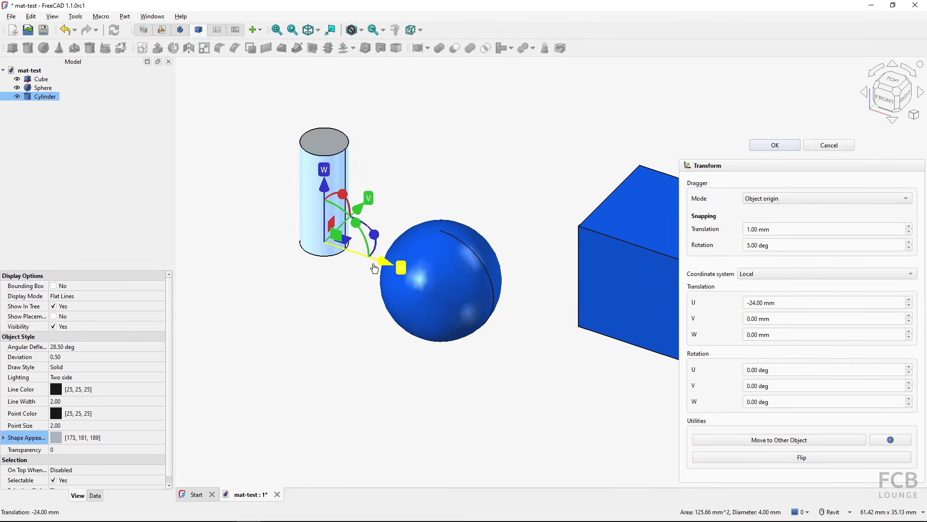
pyautogui.click(779, 147)
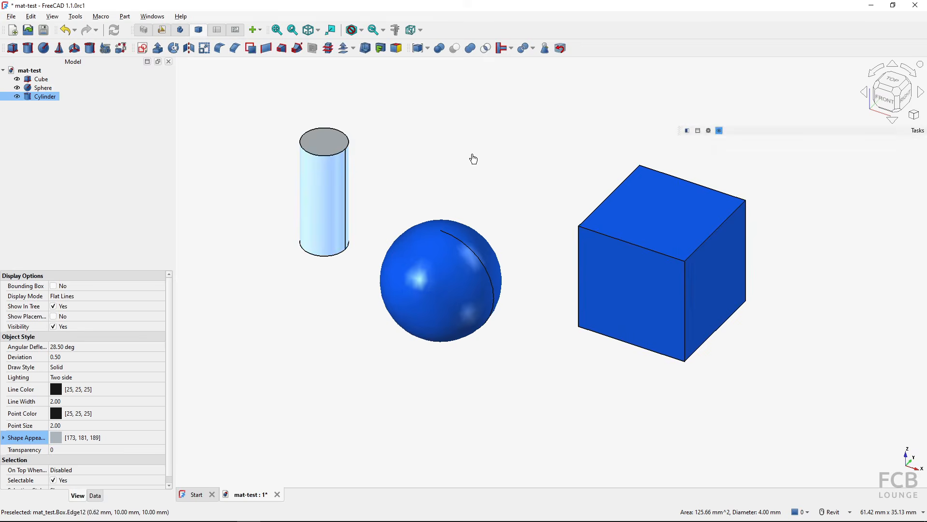
pyautogui.click(273, 162)
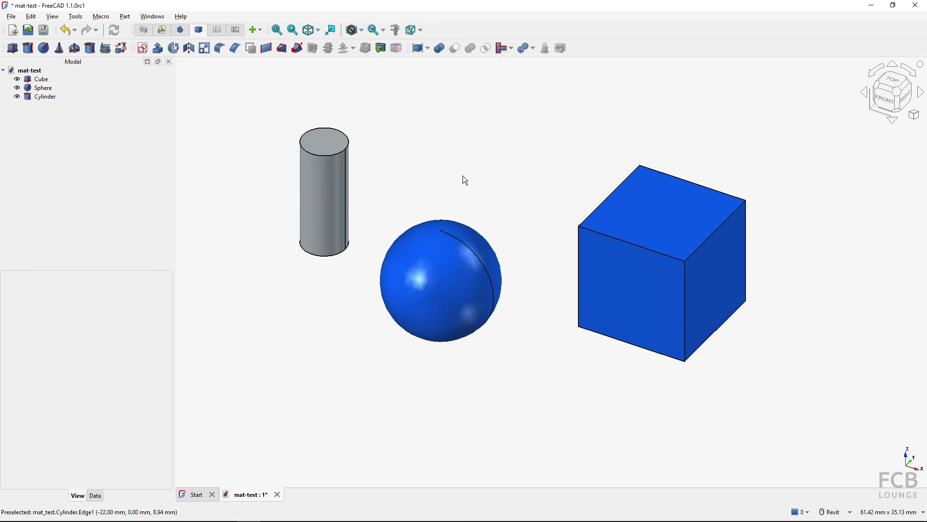
# Step: Give the cylinder a custom appearance with an orange diffuse color (255, 85, 0) and clear the selection
pyautogui.click(321, 186)
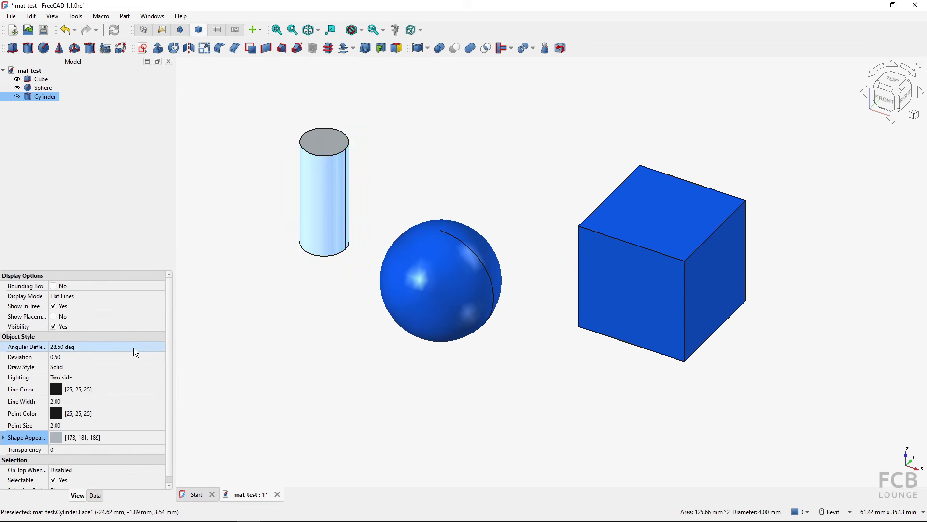
pyautogui.rightClick(319, 198)
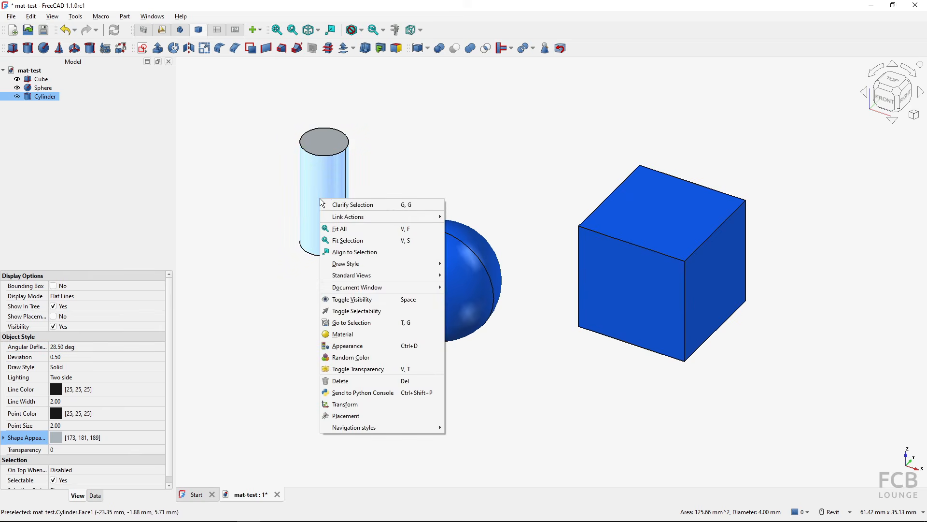
pyautogui.click(342, 346)
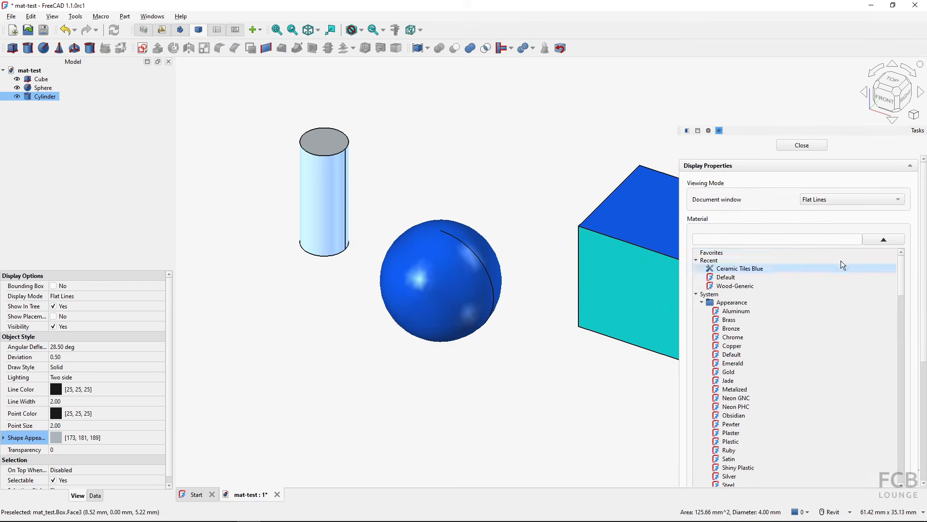
pyautogui.click(874, 238)
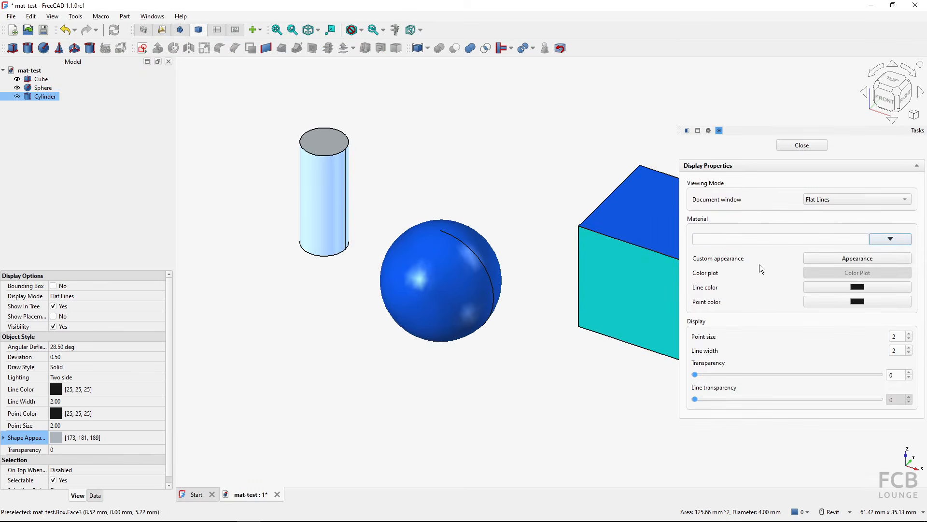
pyautogui.click(860, 259)
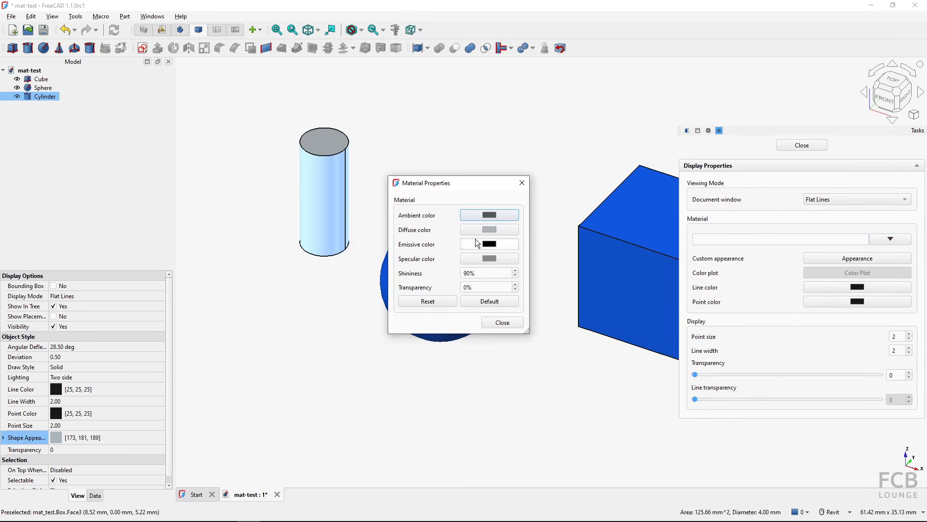
pyautogui.click(488, 229)
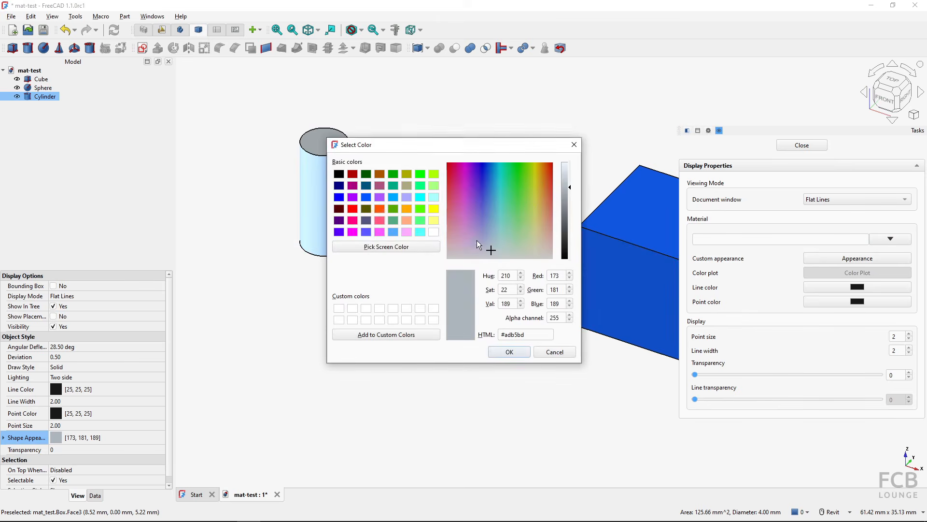
pyautogui.click(379, 210)
pyautogui.click(508, 353)
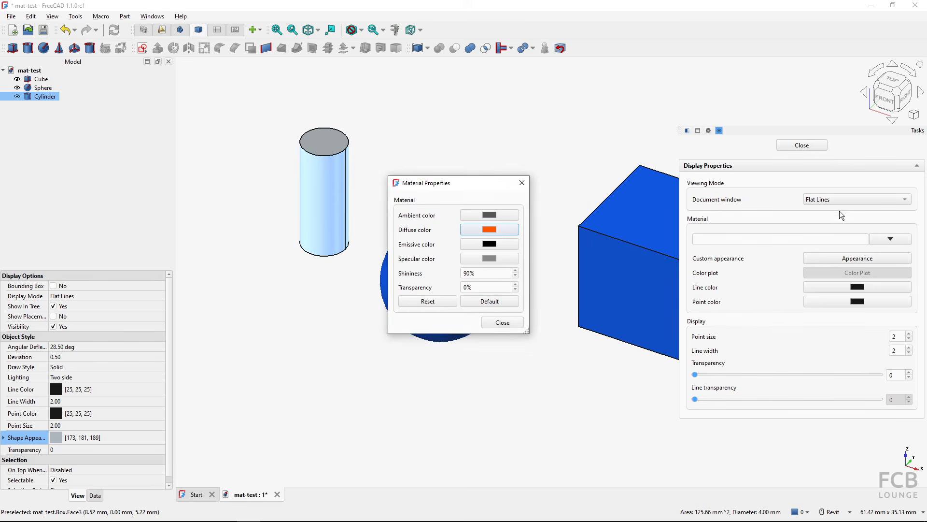
pyautogui.click(502, 322)
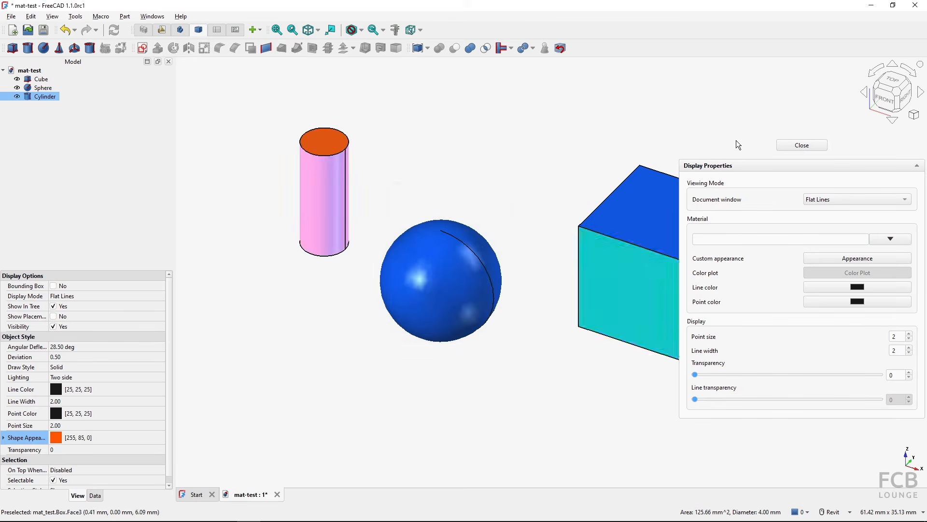
pyautogui.click(797, 145)
pyautogui.click(519, 133)
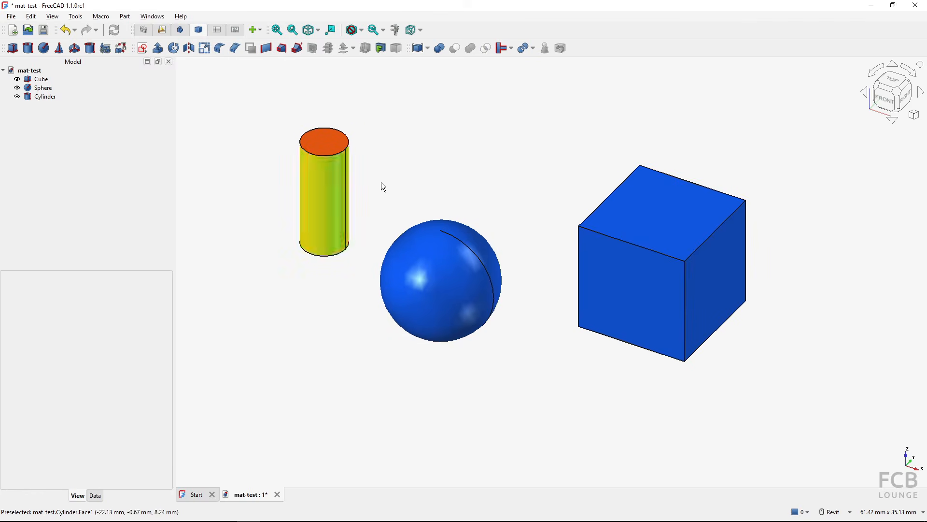
# Step: Assign the recently used Ceramic Tiles Blue material to the cylinder and recompute the document
pyautogui.click(325, 196)
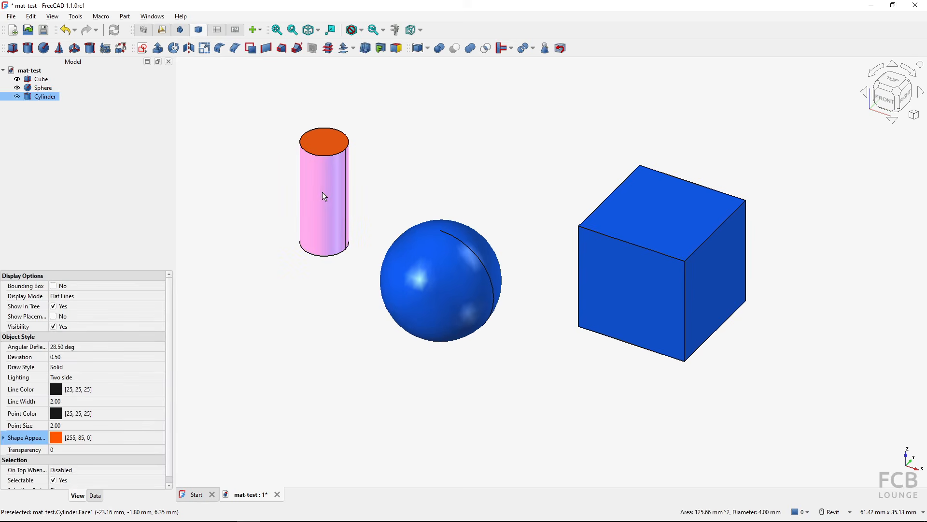
pyautogui.rightClick(322, 191)
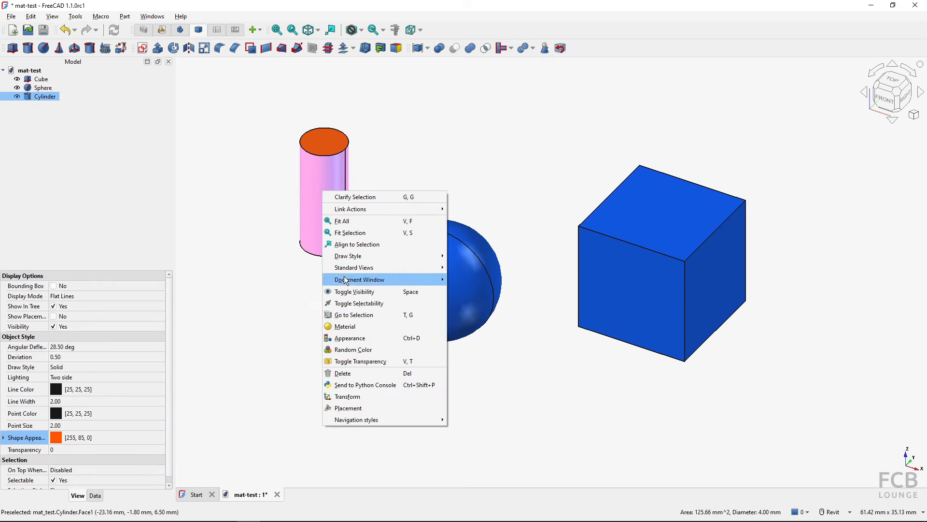
pyautogui.click(343, 326)
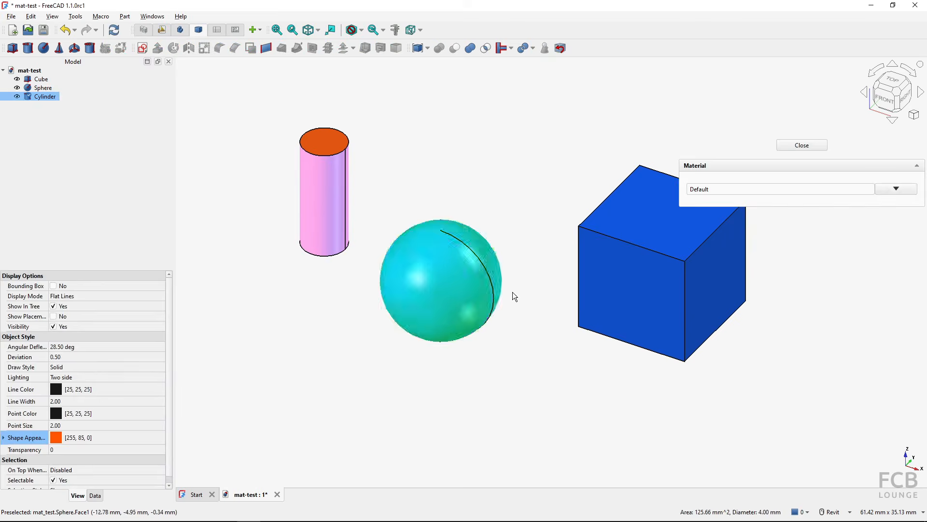
pyautogui.click(907, 192)
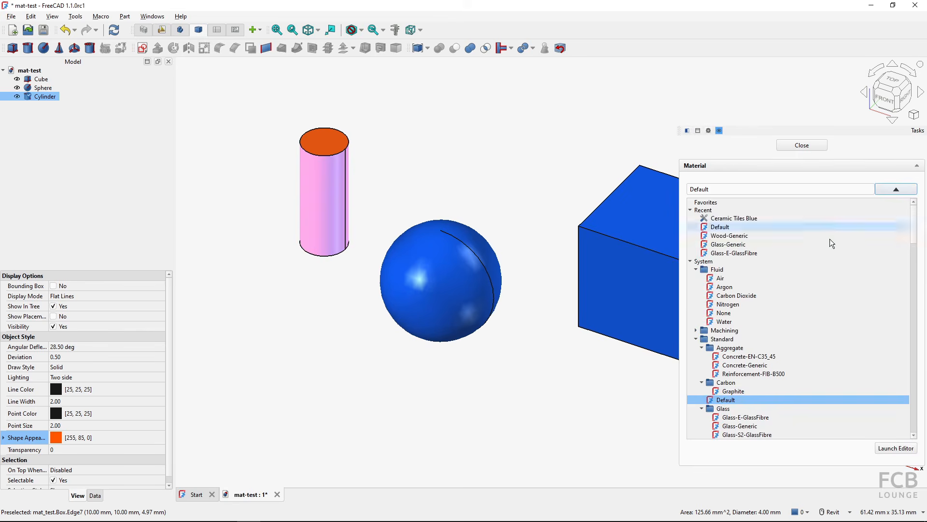
pyautogui.click(738, 220)
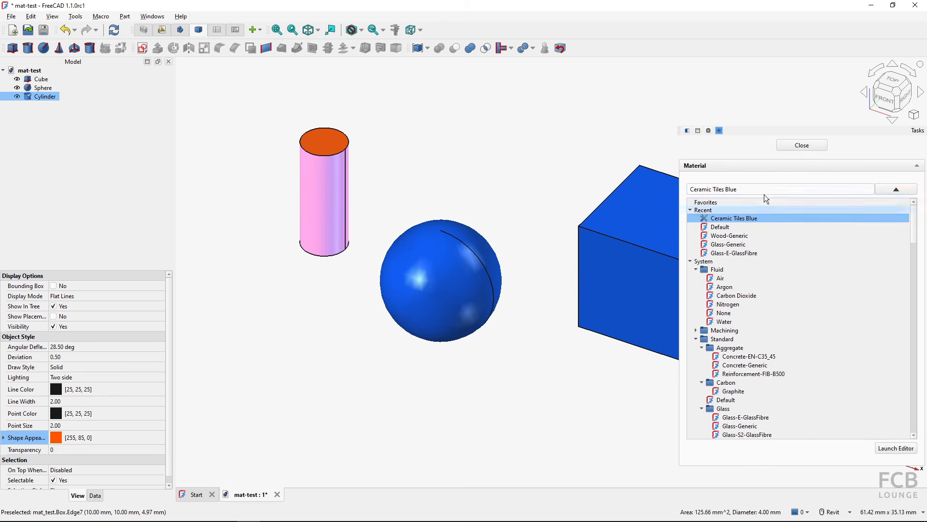
pyautogui.click(803, 146)
pyautogui.click(512, 163)
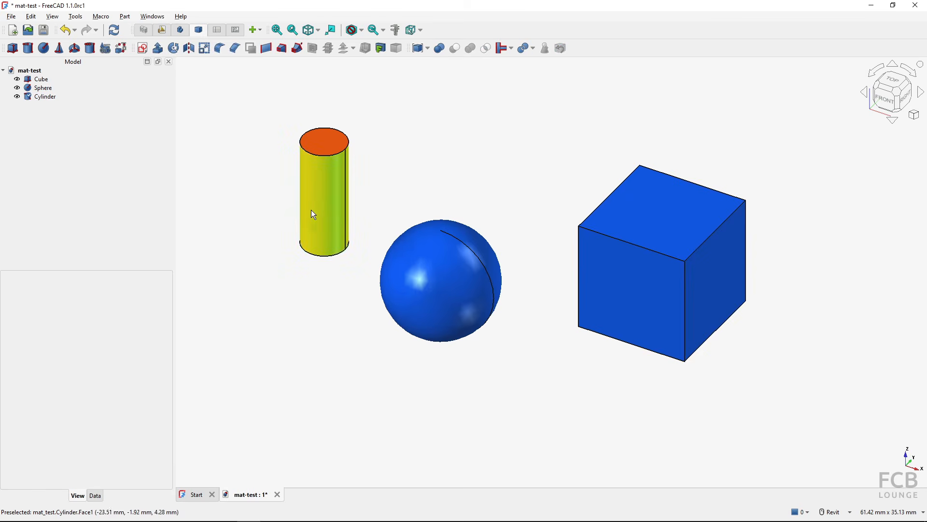
pyautogui.press('ctrl')
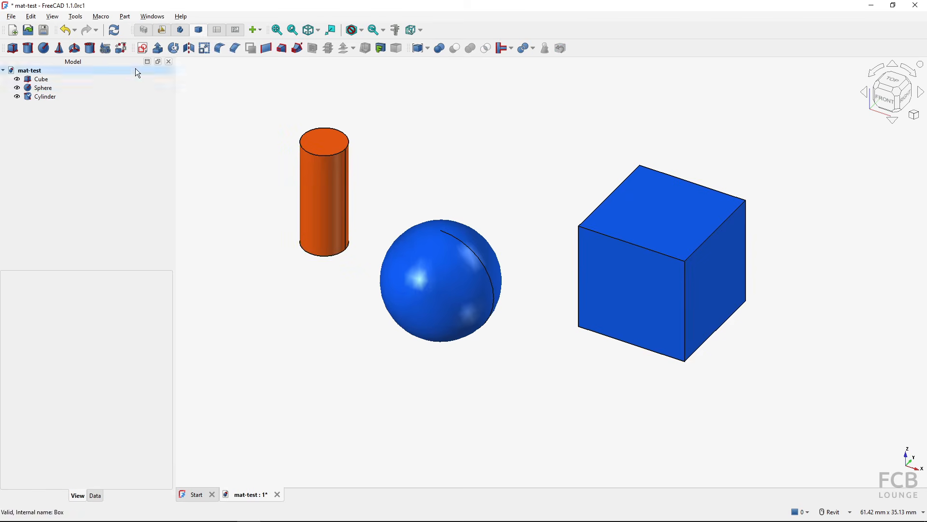
pyautogui.click(115, 33)
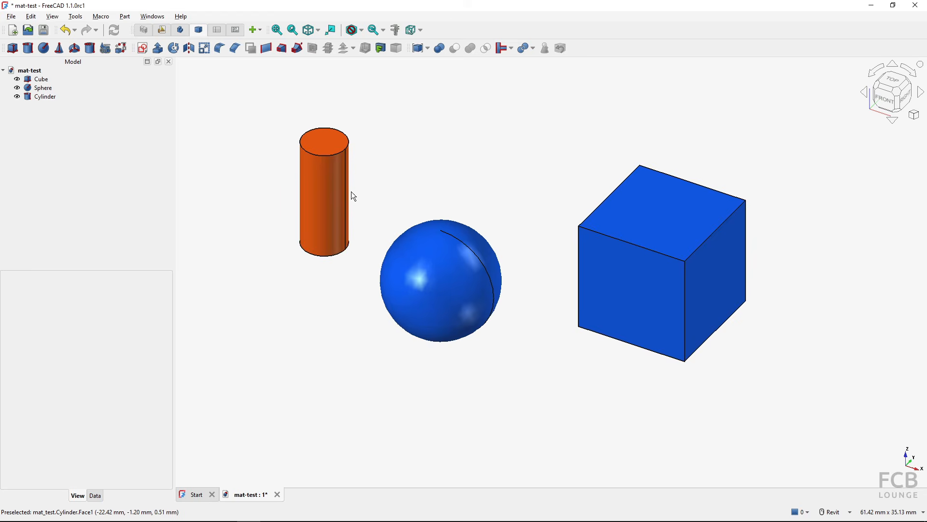
# Step: Set the cylinder's display material to the recently used Ceramic Tiles Blue through its Appearance properties and clear the selection
pyautogui.click(318, 193)
pyautogui.rightClick(320, 194)
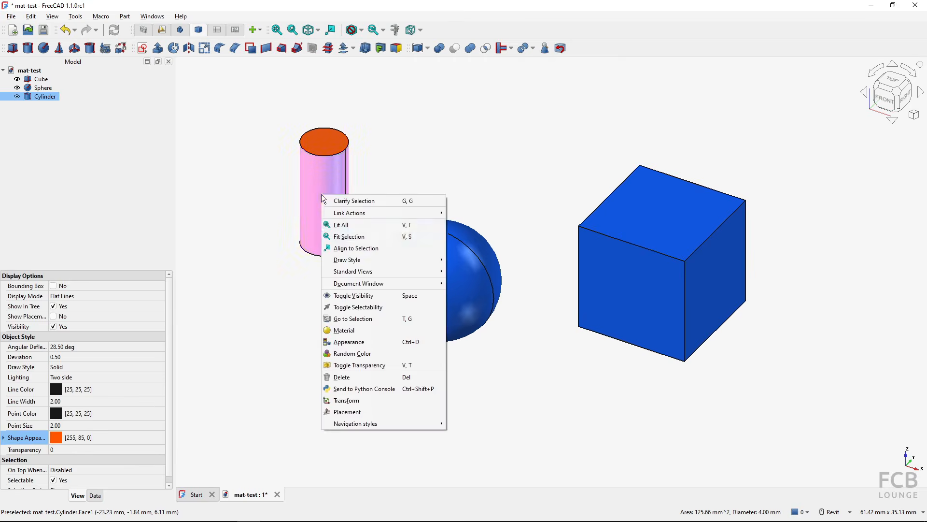
pyautogui.click(363, 343)
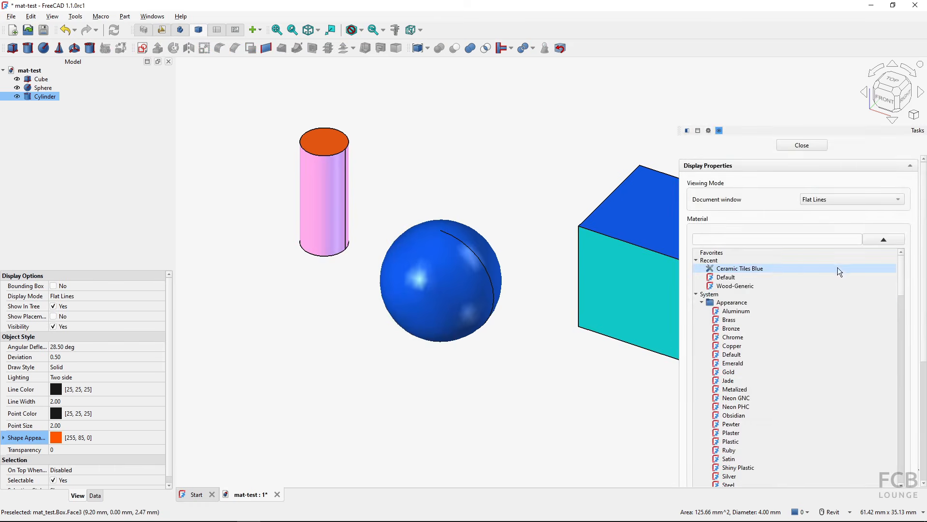
pyautogui.press('ctrl')
pyautogui.press('ctrl')
pyautogui.press('ctrl')
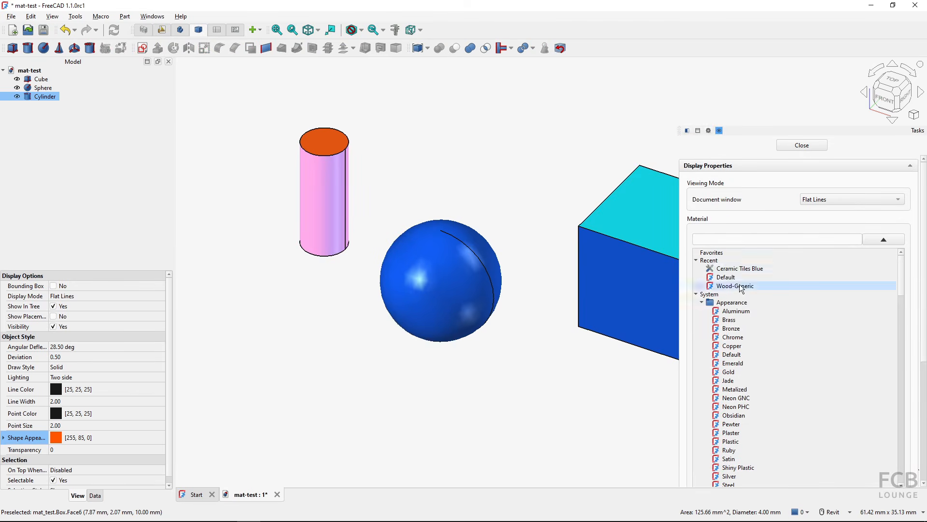
pyautogui.click(733, 269)
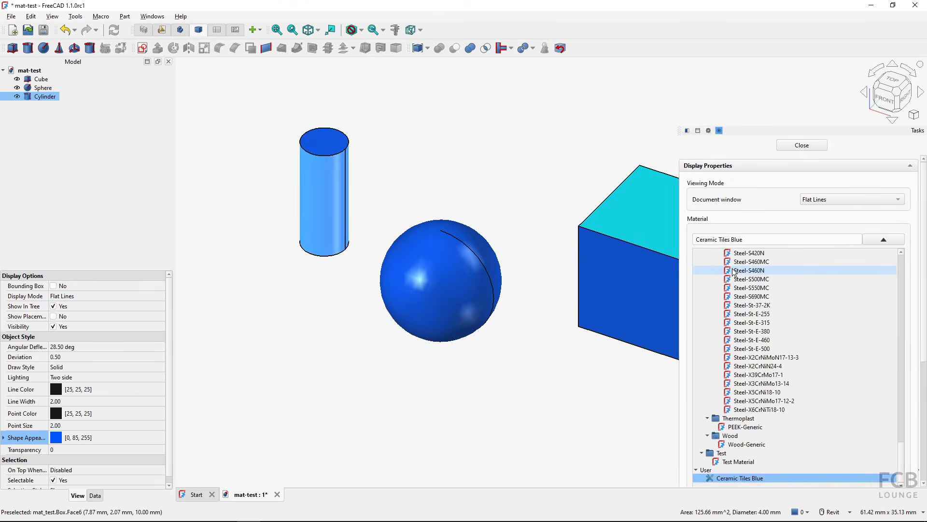
pyautogui.click(797, 147)
pyautogui.click(448, 182)
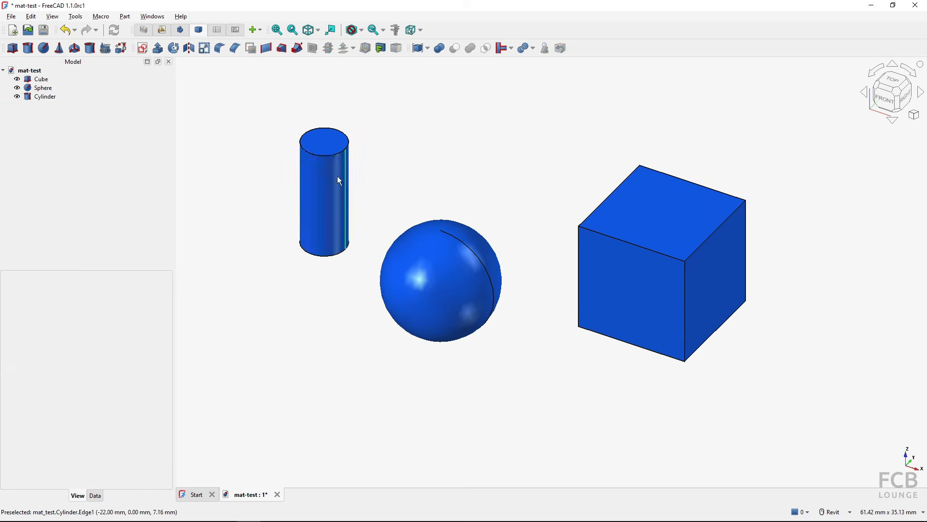
pyautogui.click(320, 188)
pyautogui.rightClick(321, 187)
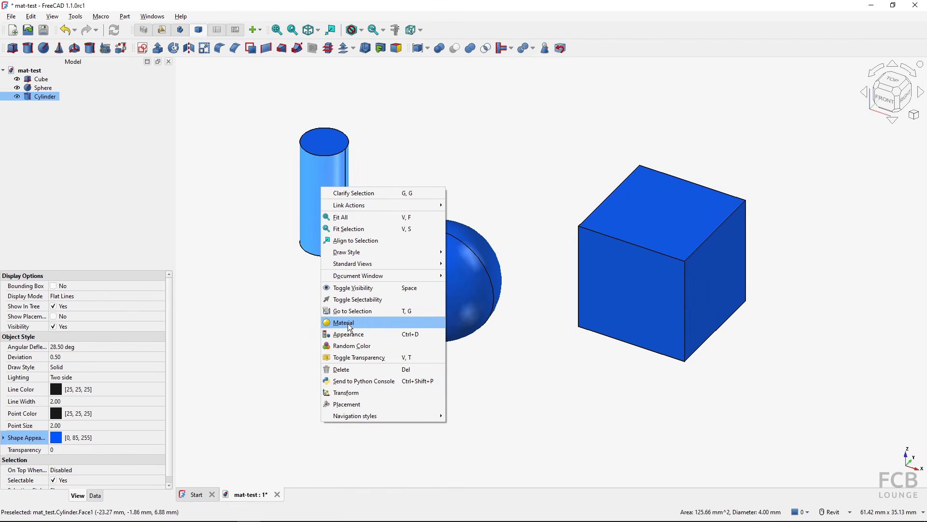
pyautogui.press('ctrl')
pyautogui.press('ctrl')
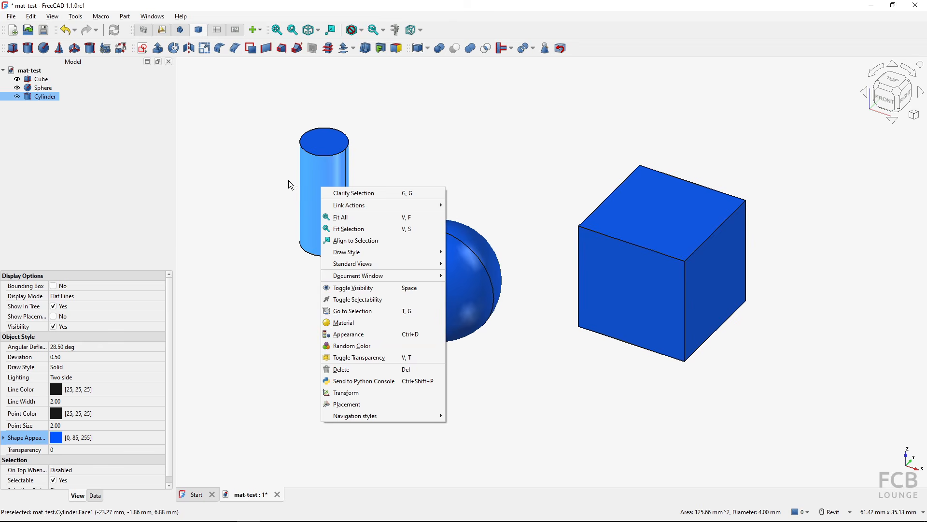
pyautogui.click(259, 185)
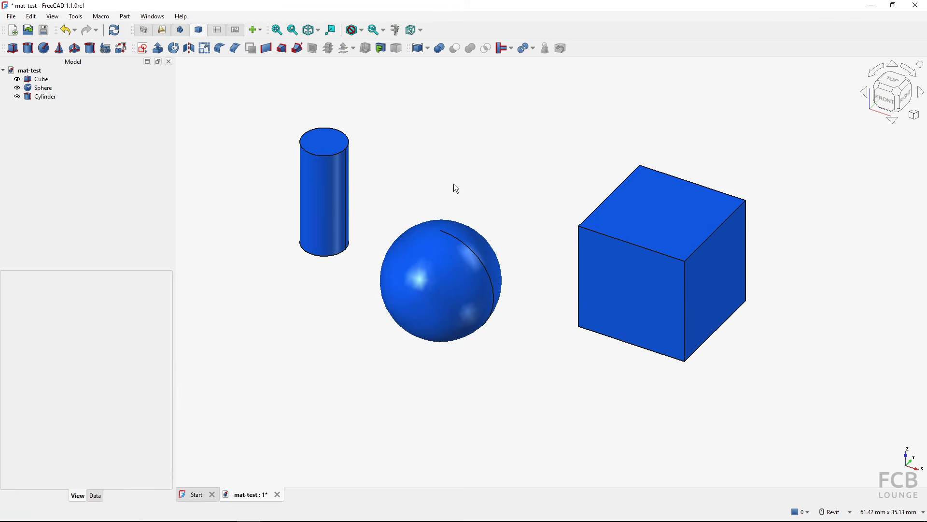
# Step: Inspect the material assigned to the sphere, close the assignment without changes and clear the selection
pyautogui.click(443, 262)
pyautogui.rightClick(442, 263)
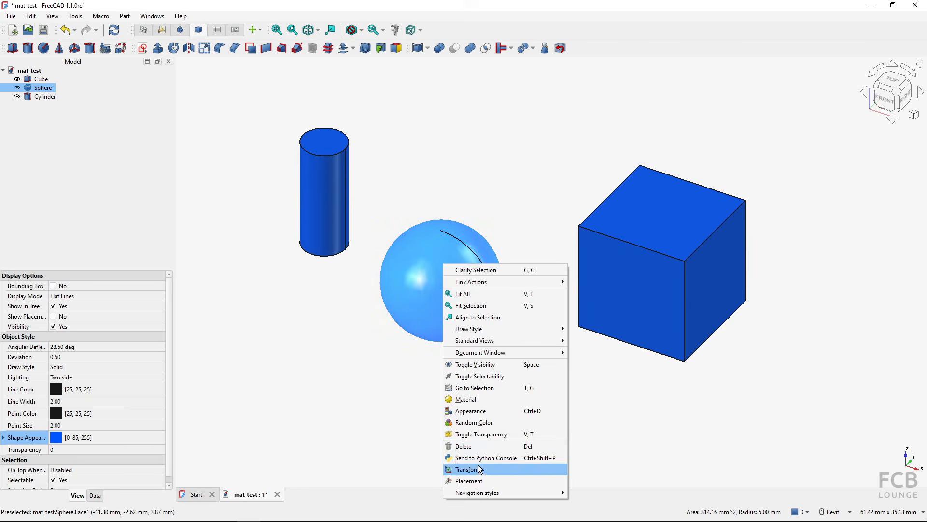
pyautogui.click(489, 399)
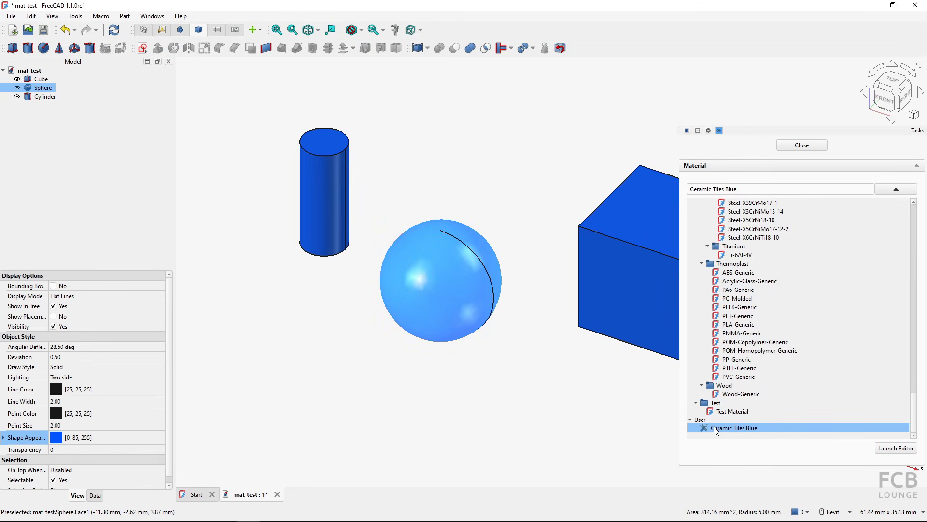
pyautogui.click(801, 146)
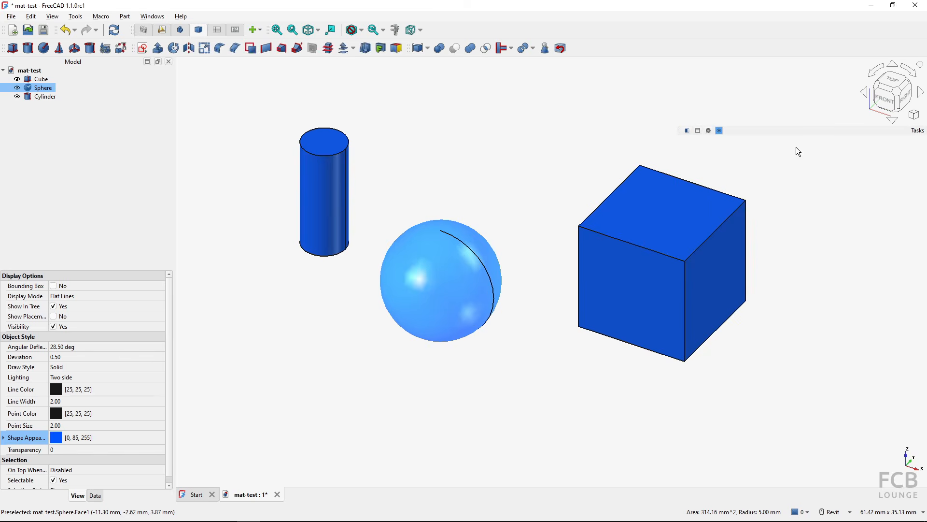
pyautogui.click(538, 140)
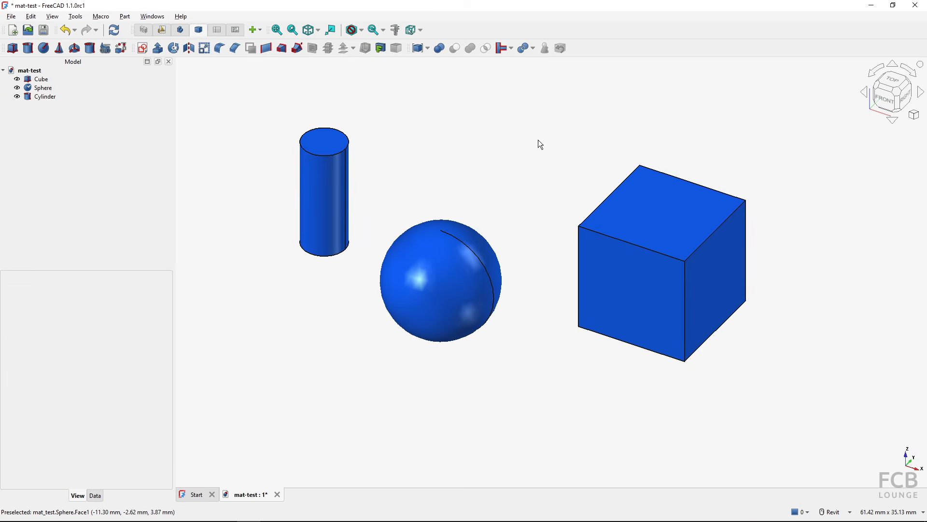
# Step: Switch to File Explorer and locate Ceramic Tiles Blue.FCMat in the "FCB Lounge materials" folder under v1-1, Material
pyautogui.hotkey('alt', 'Tab')
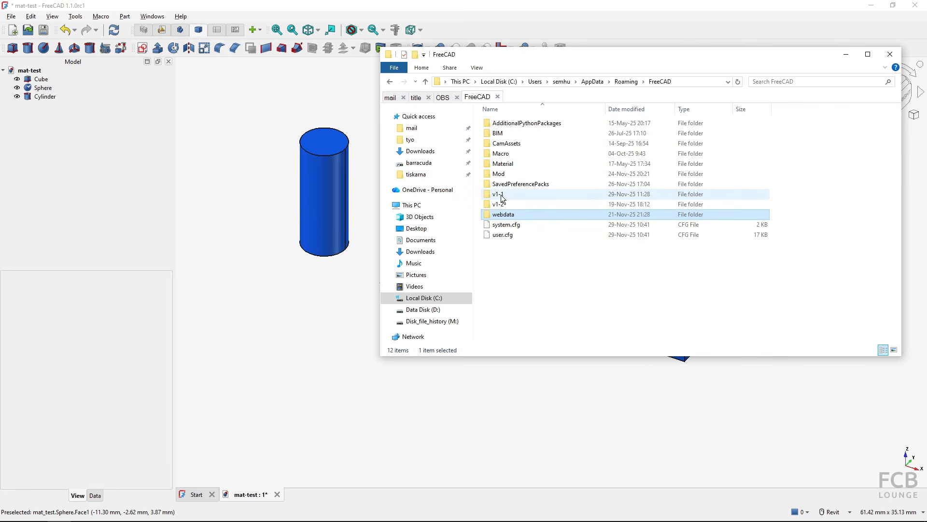
pyautogui.press('ctrl')
pyautogui.doubleClick(502, 196)
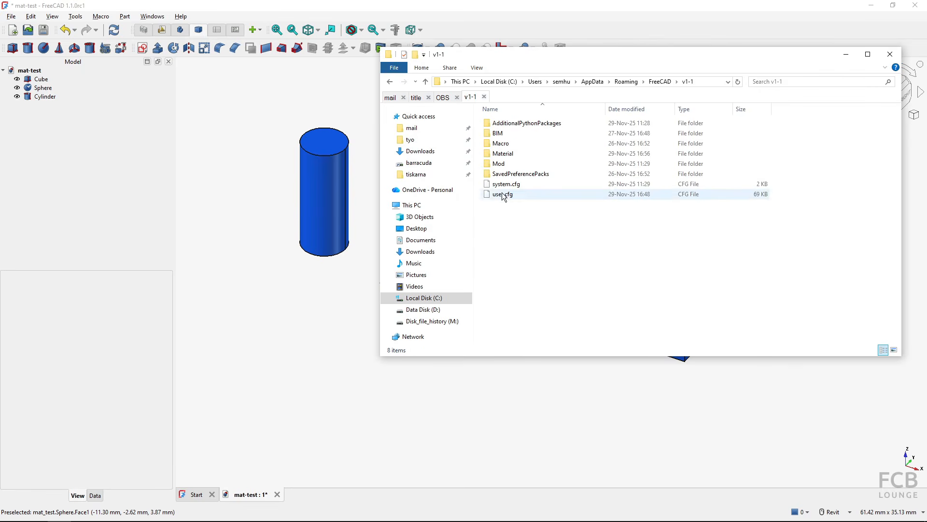
pyautogui.doubleClick(508, 157)
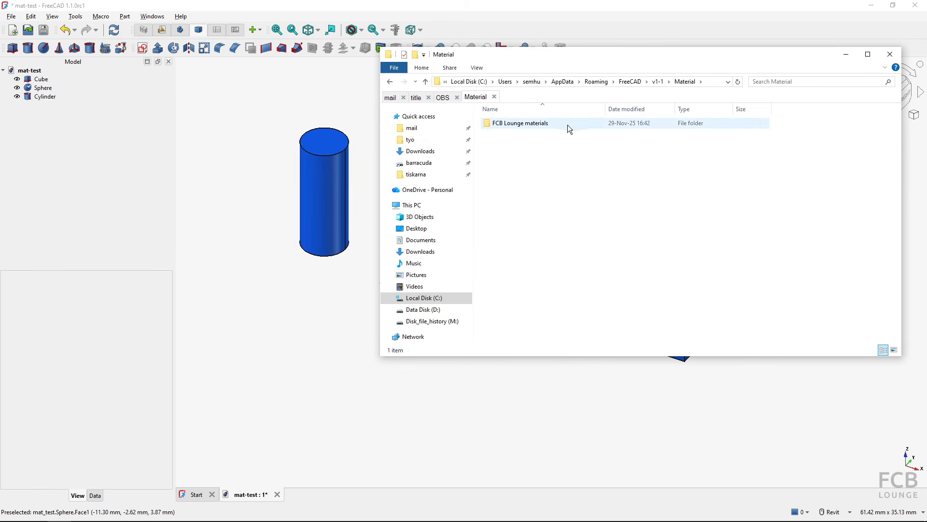
pyautogui.moveTo(501, 128)
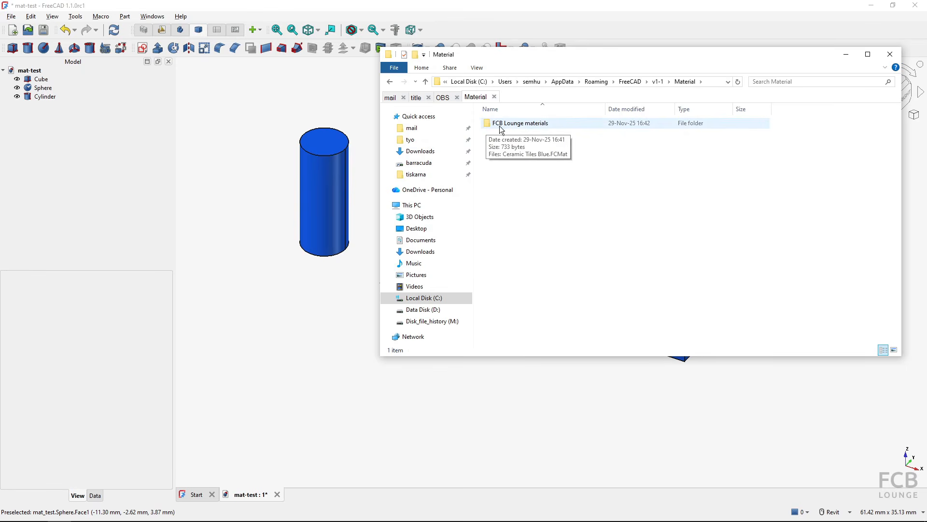
pyautogui.doubleClick(508, 125)
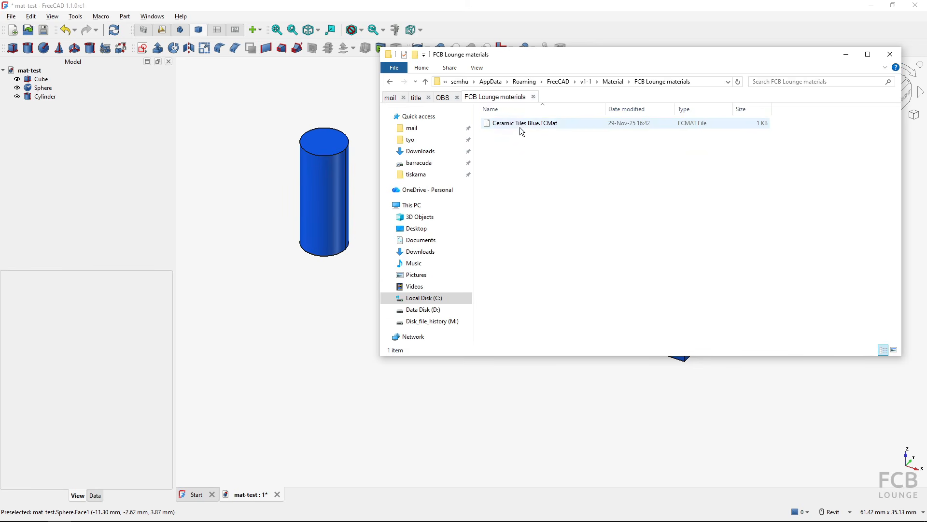
pyautogui.press('ctrl')
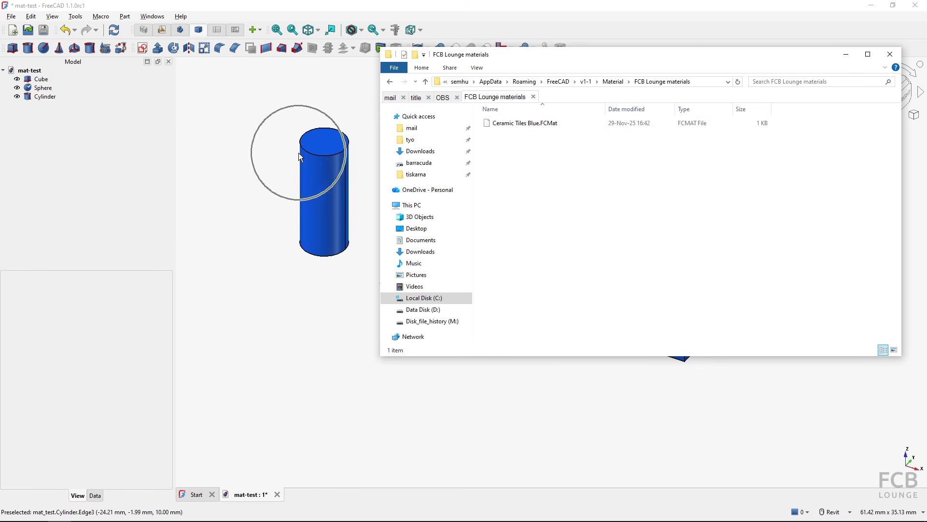
pyautogui.click(511, 124)
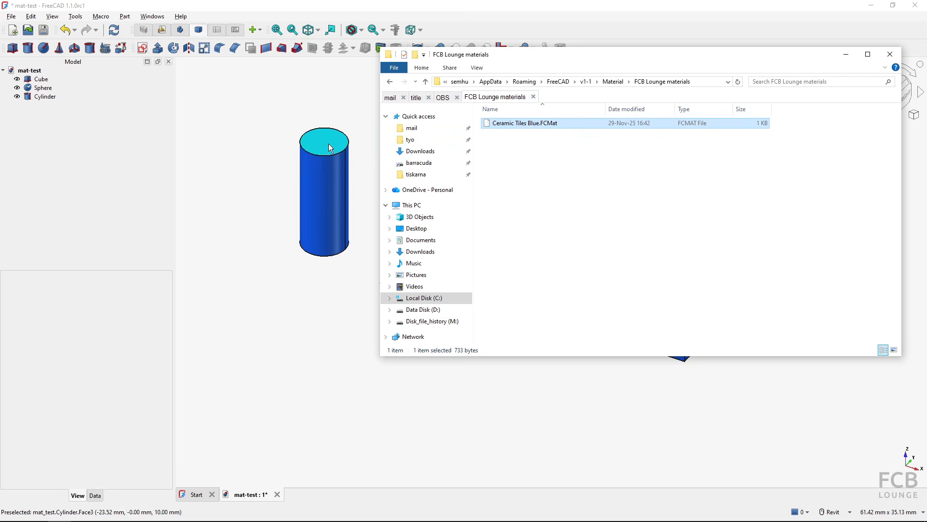
pyautogui.press('ctrl')
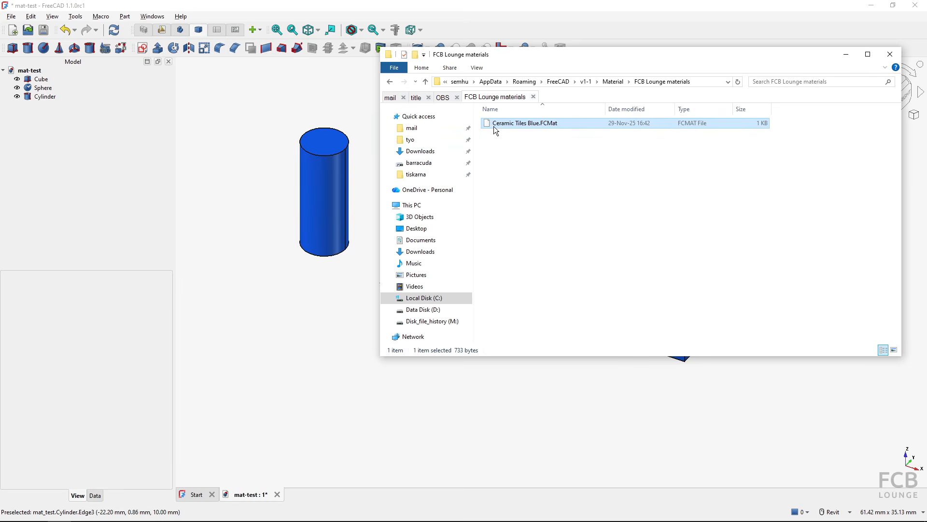
pyautogui.click(427, 14)
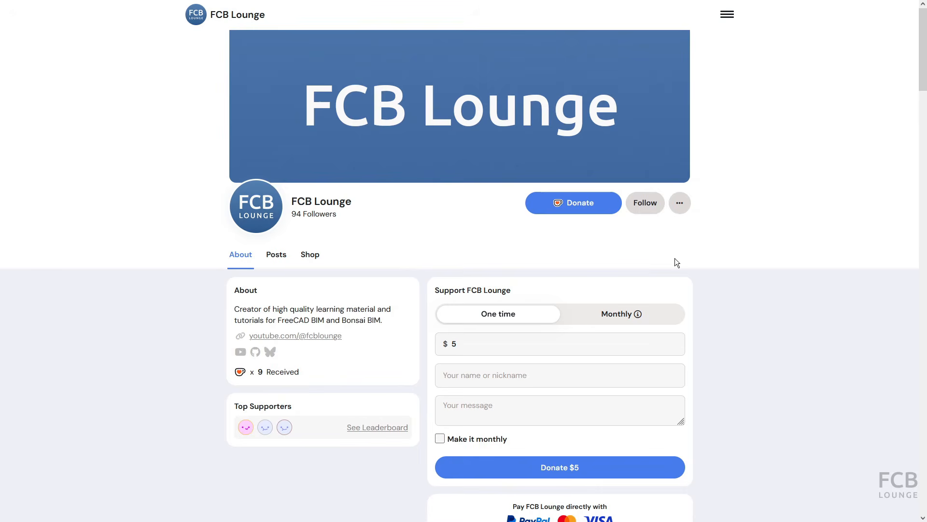
# Step: Fill in the FCB Lounge donation form with a one-time amount of $10, a nickname and the message "Thank you!"
pyautogui.click(465, 347)
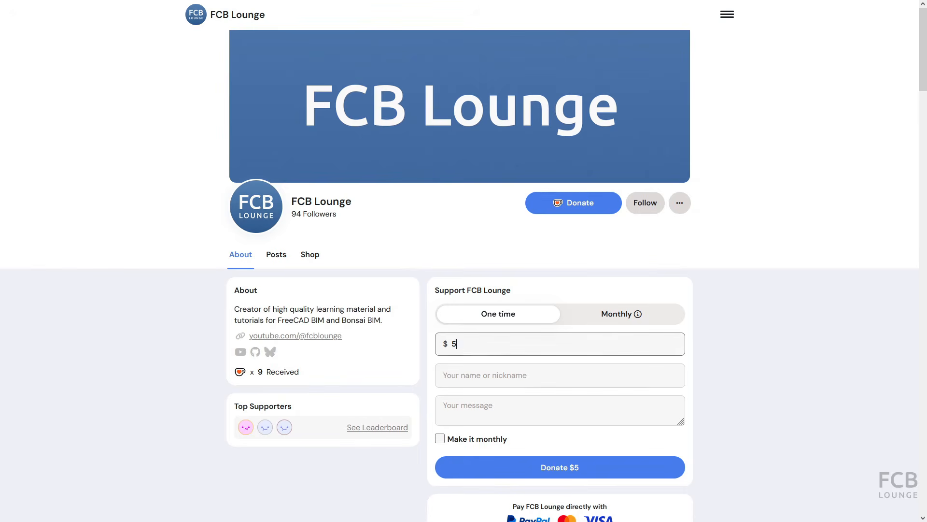
pyautogui.press('BackSpace')
pyautogui.write('10')
pyautogui.click(458, 376)
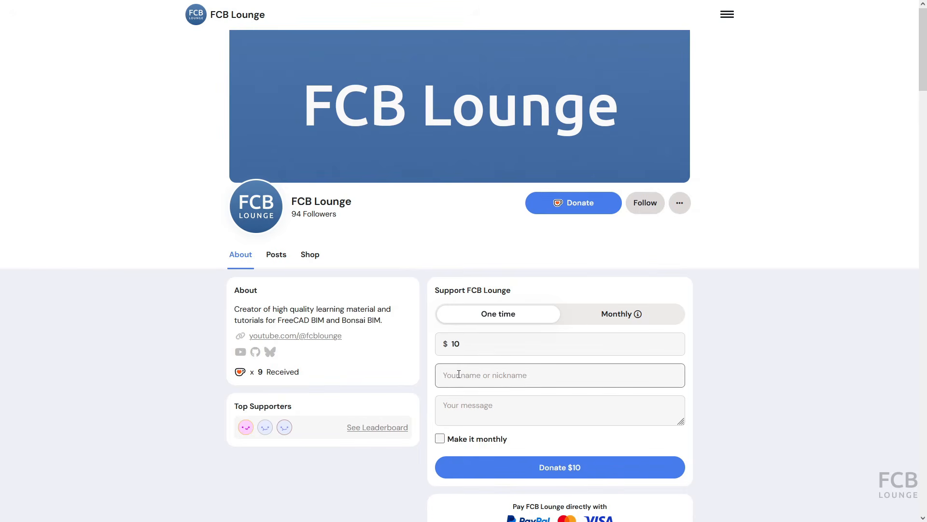
pyautogui.write('Nick')
pyautogui.click(487, 417)
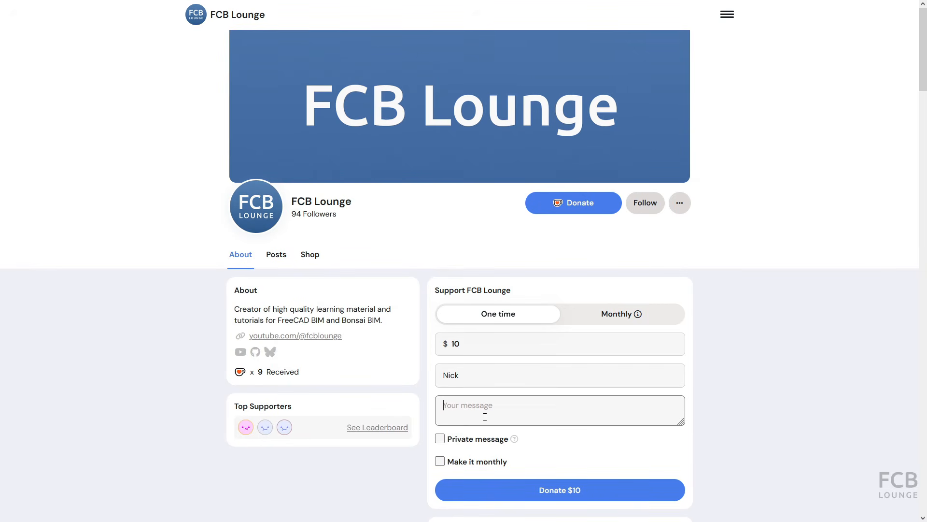
pyautogui.write('Thank you!')
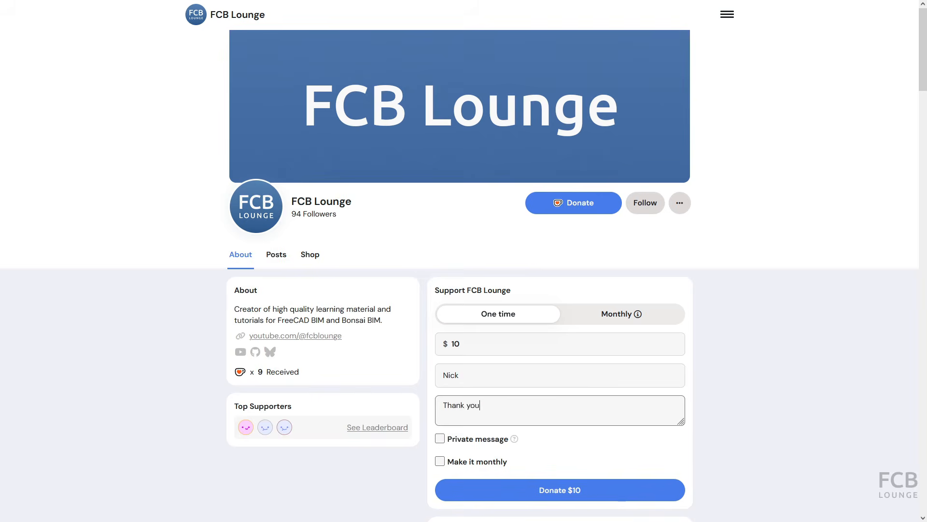